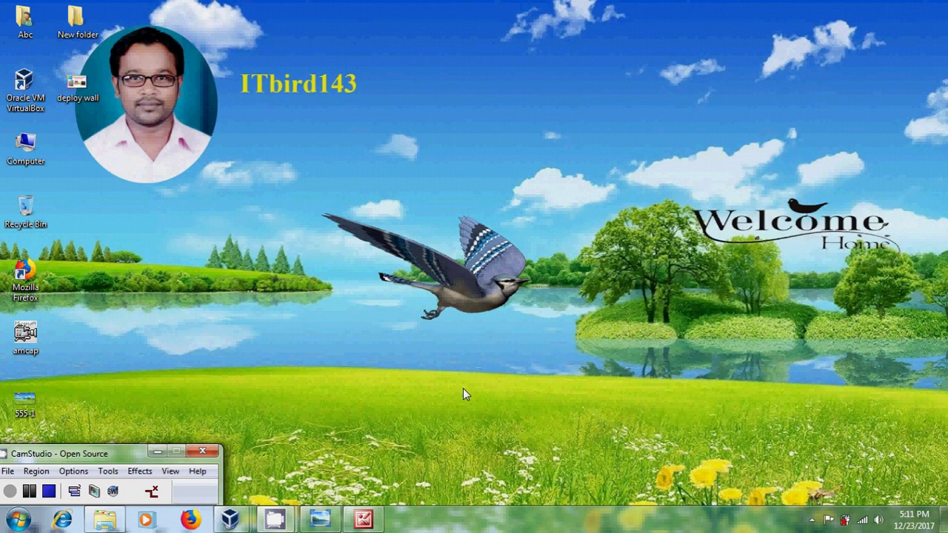
# Switch to the server2k12 virtual machine and create a folder named deploy on Local Disk (C:)
pyautogui.click(328, 516)
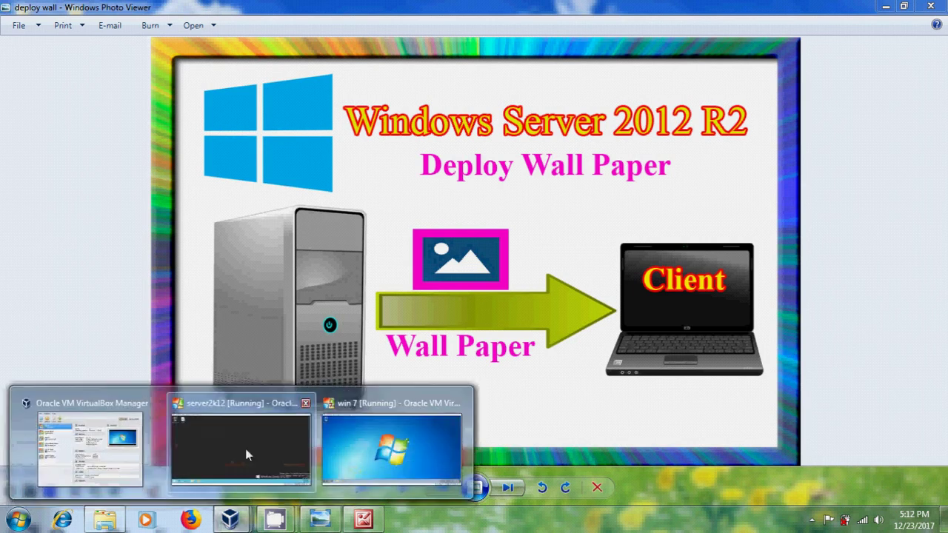
pyautogui.click(250, 447)
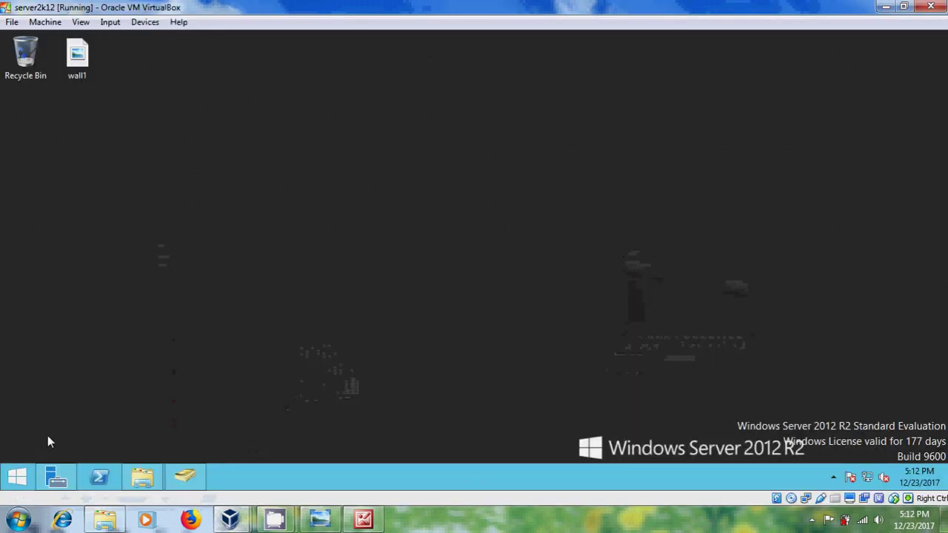
pyautogui.click(140, 478)
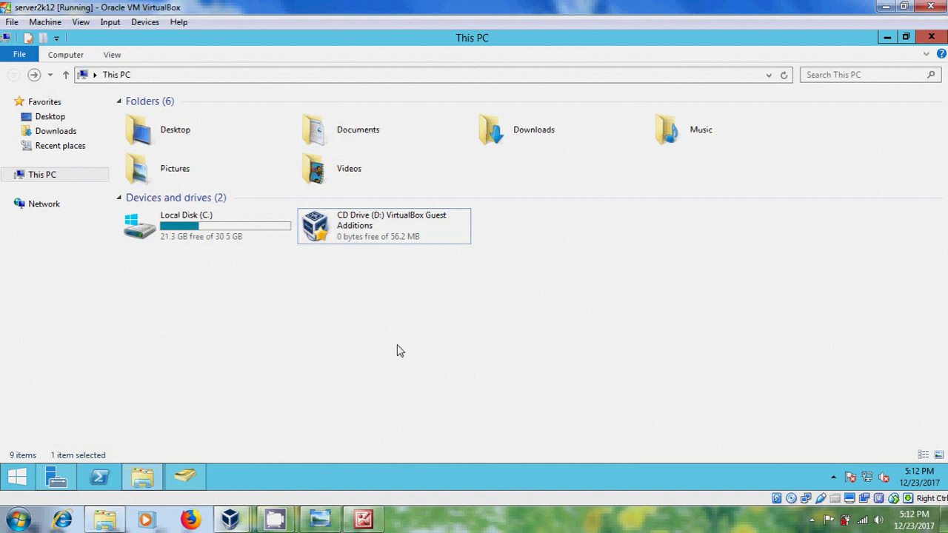
pyautogui.doubleClick(219, 235)
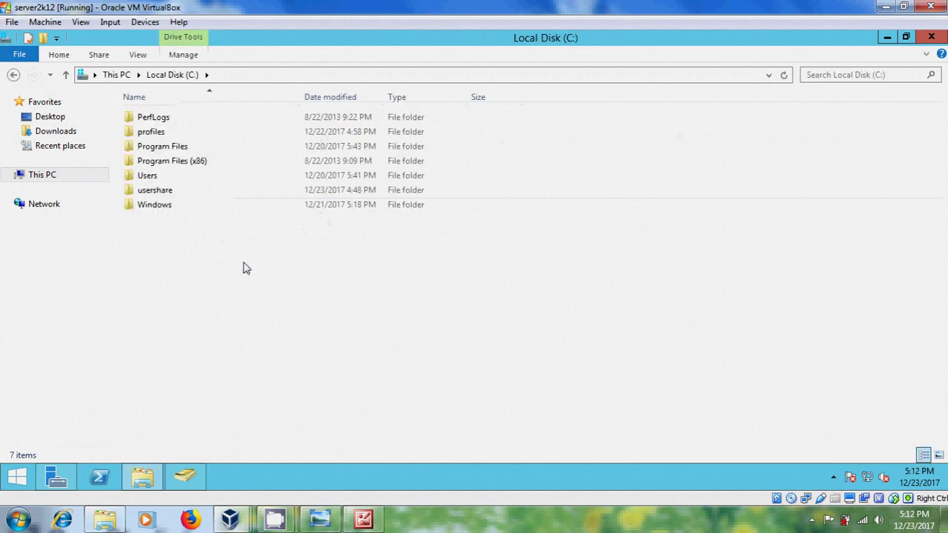
pyautogui.rightClick(246, 269)
pyautogui.moveTo(324, 400)
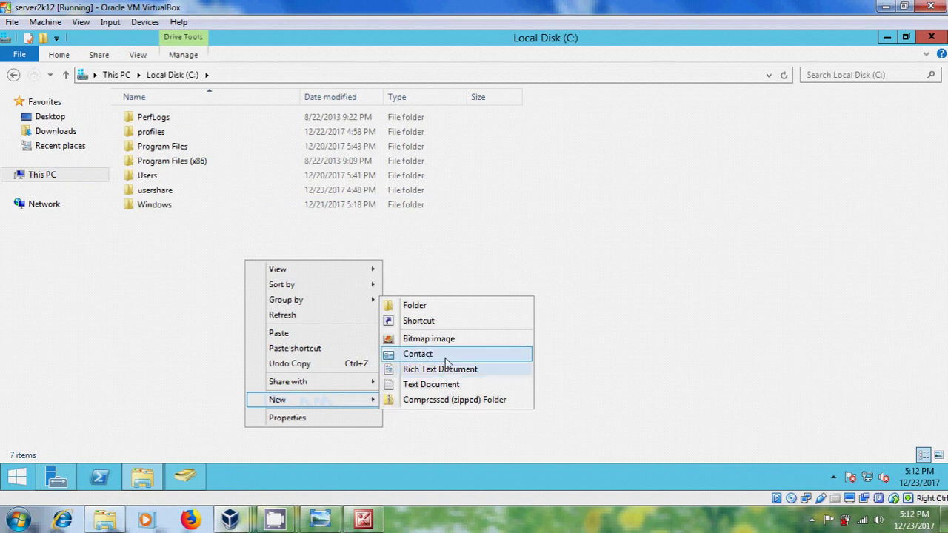
pyautogui.click(457, 309)
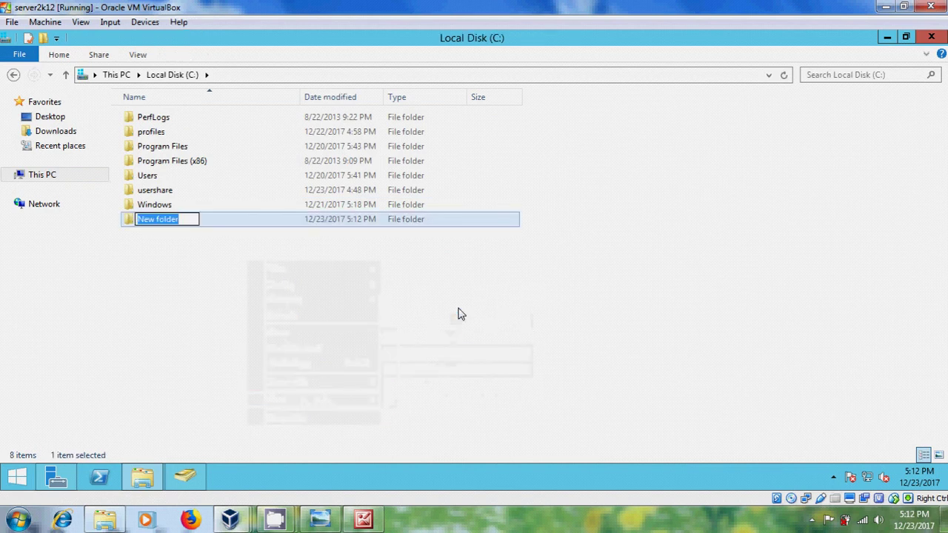
pyautogui.write('d')
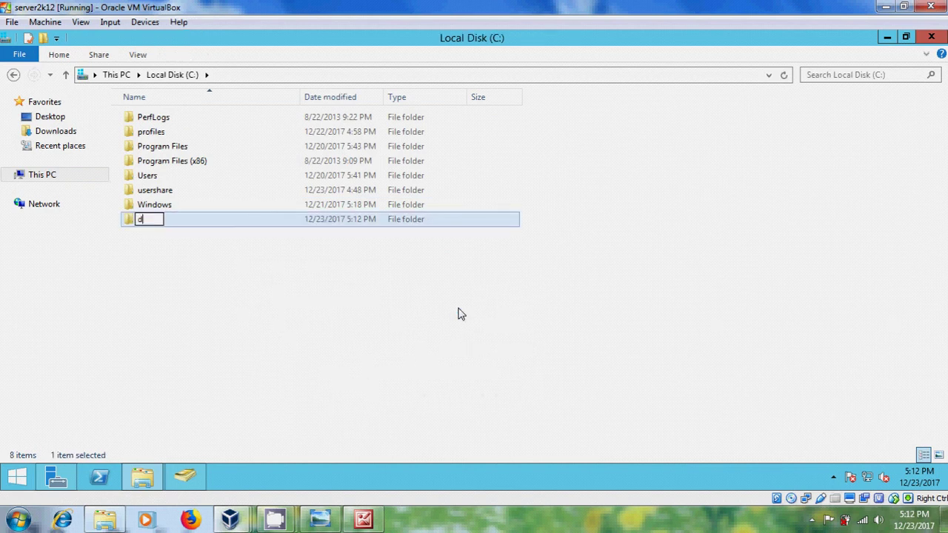
pyautogui.write('eploy')
pyautogui.click(134, 223)
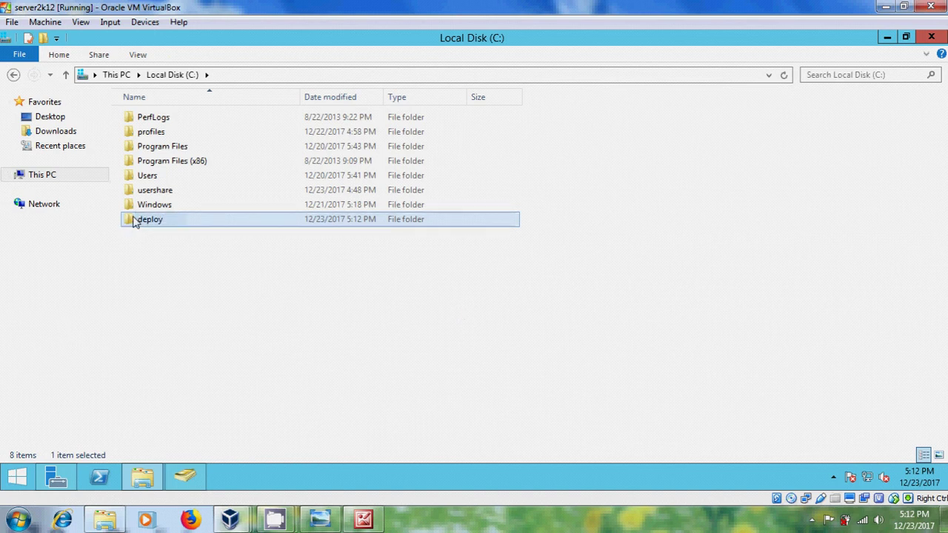
# Add the Authenticated Users group to the deploy folder's file sharing list
pyautogui.rightClick(134, 223)
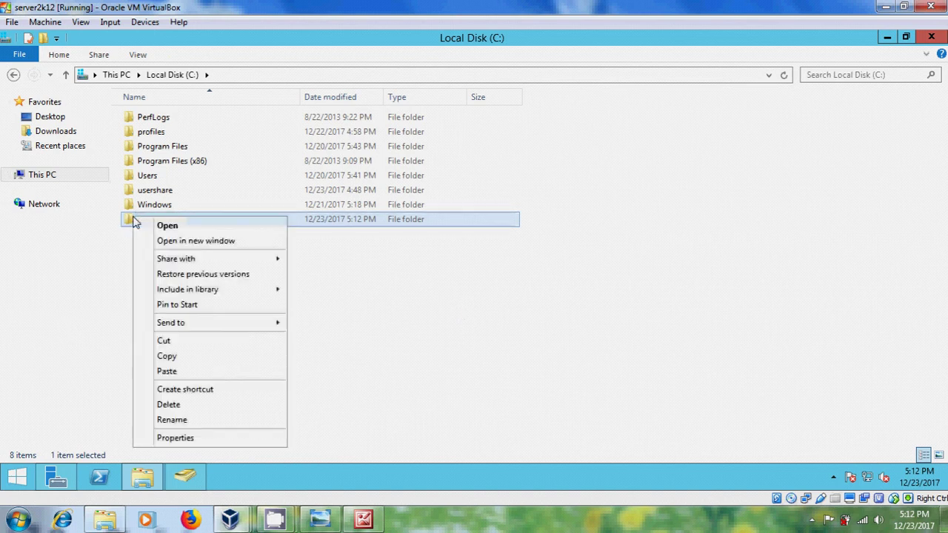
pyautogui.click(175, 438)
pyautogui.click(196, 157)
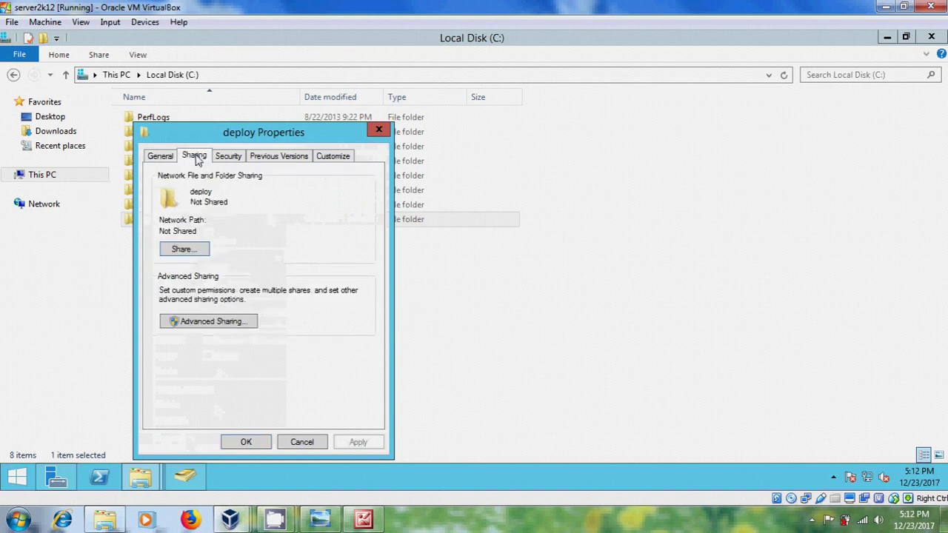
pyautogui.click(185, 250)
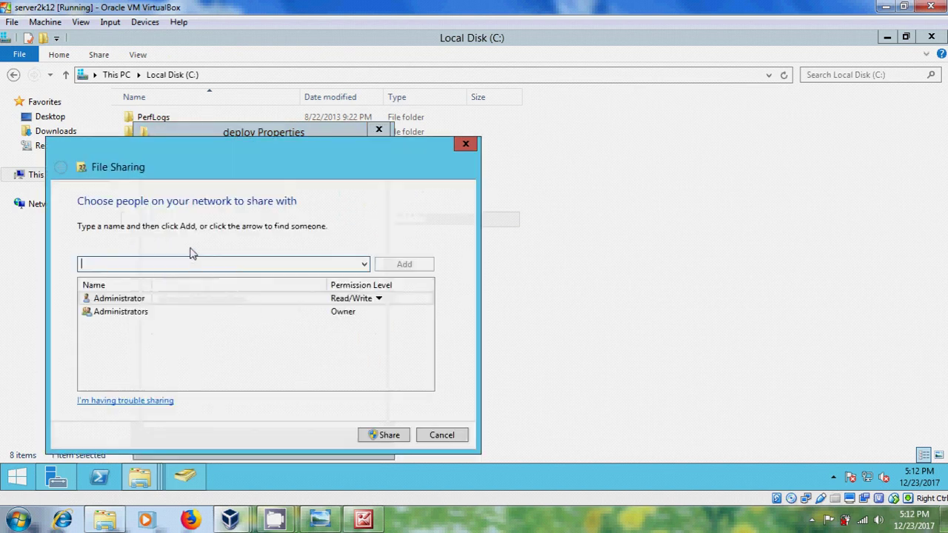
pyautogui.click(365, 264)
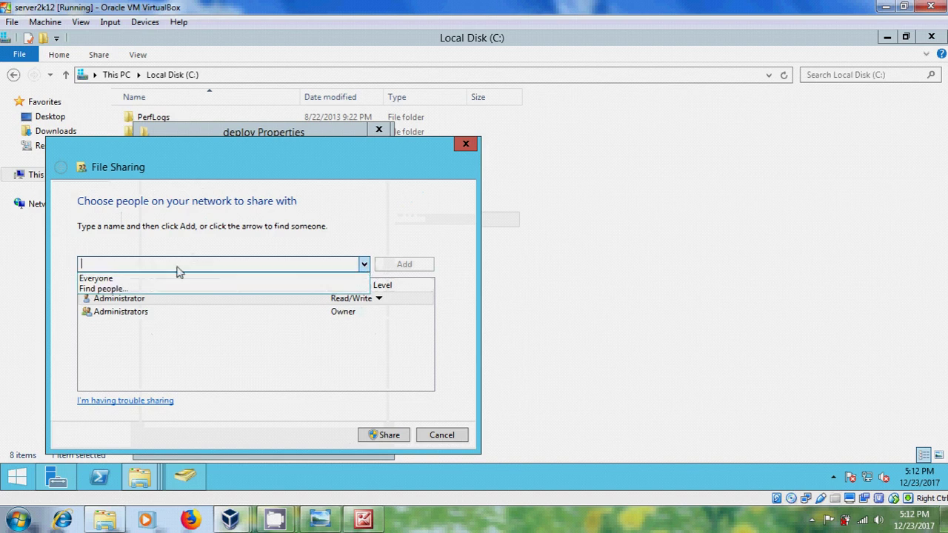
pyautogui.click(145, 290)
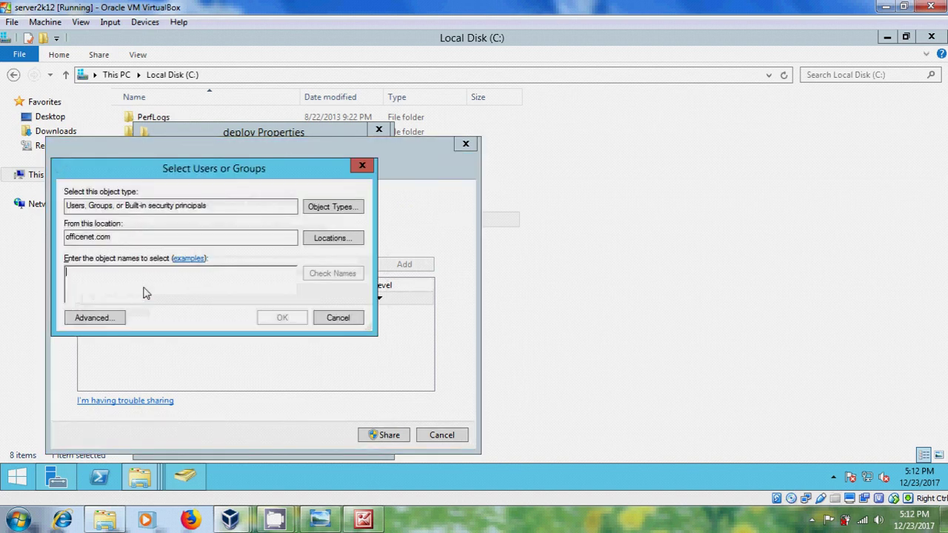
pyautogui.write('au')
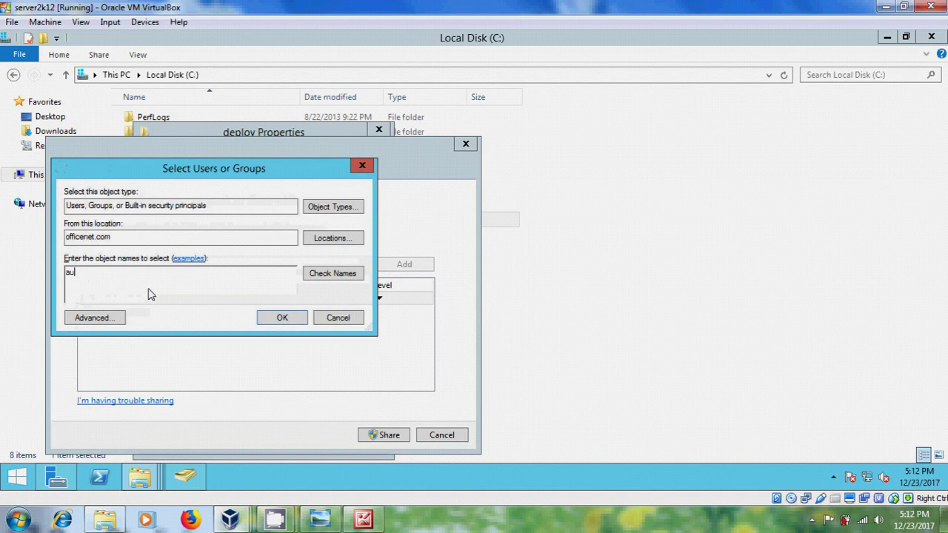
pyautogui.write('th')
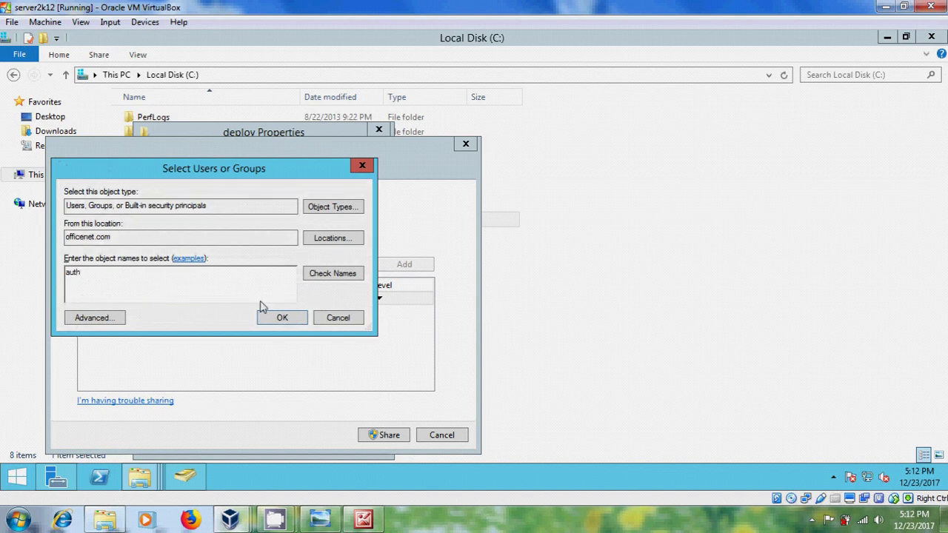
pyautogui.click(338, 279)
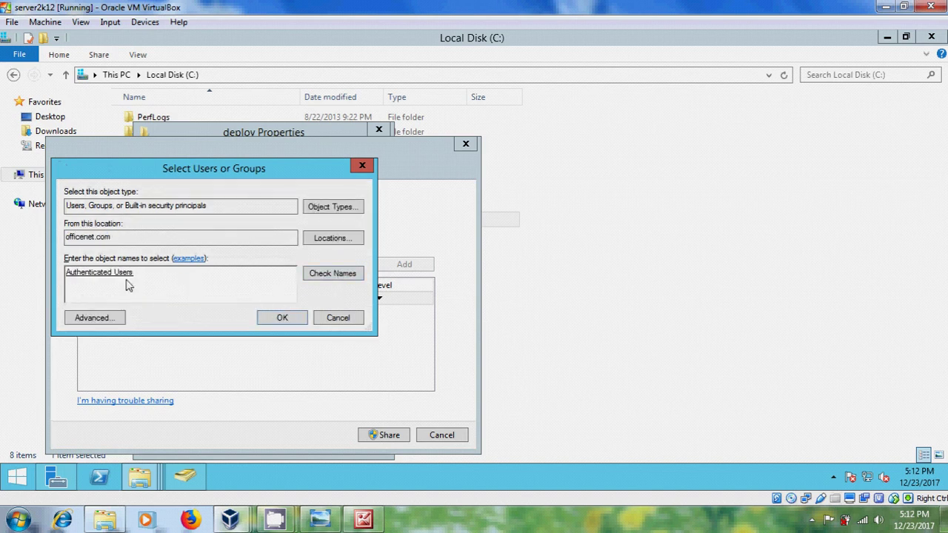
pyautogui.click(272, 320)
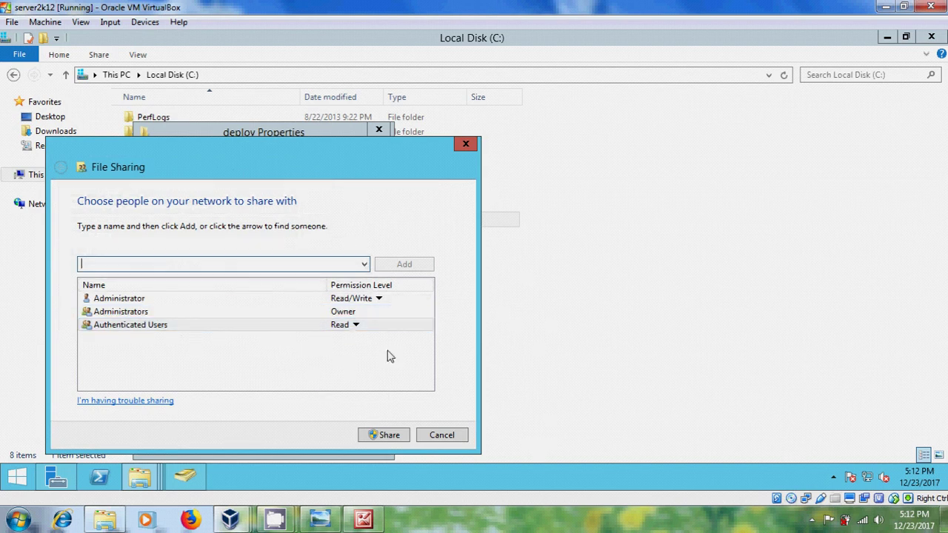
# Share the deploy folder with the listed accounts, close its properties and minimize the file window
pyautogui.click(399, 437)
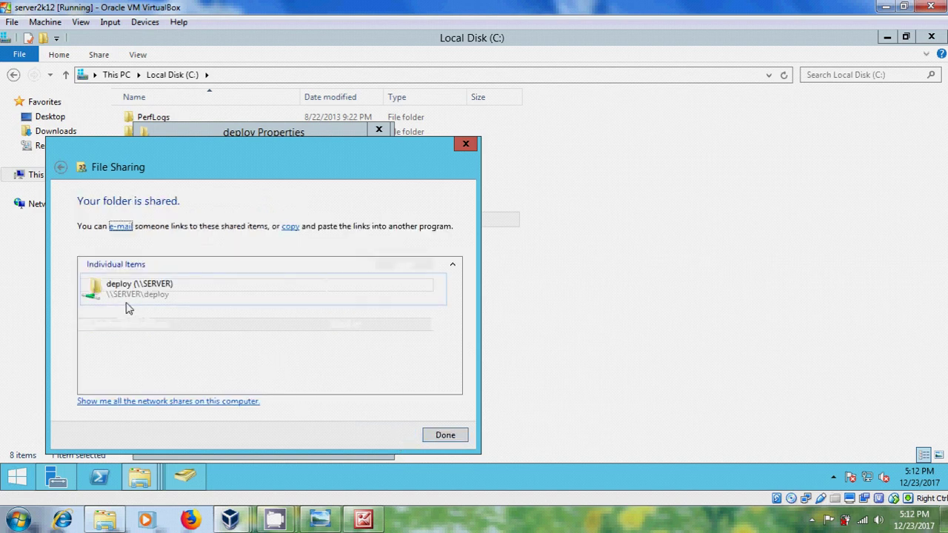
pyautogui.click(461, 438)
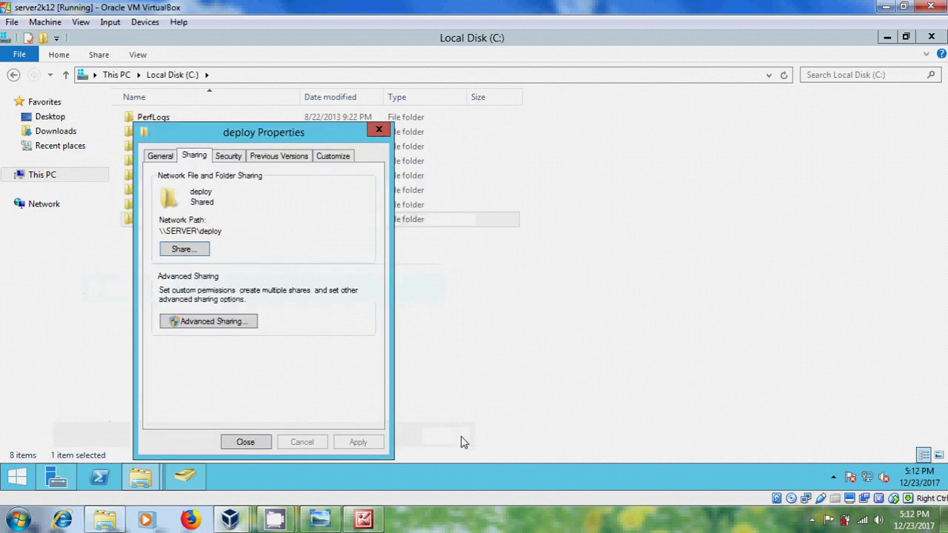
pyautogui.click(249, 443)
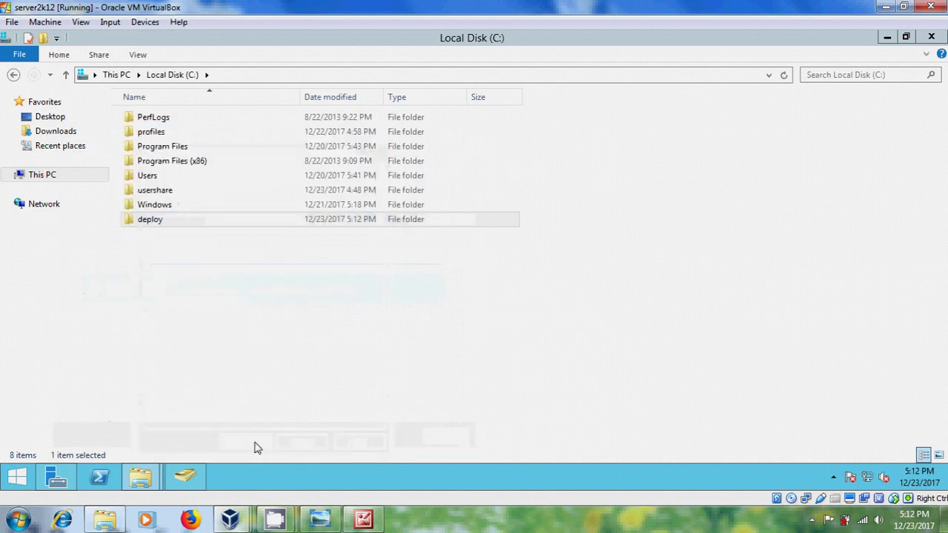
pyautogui.click(887, 37)
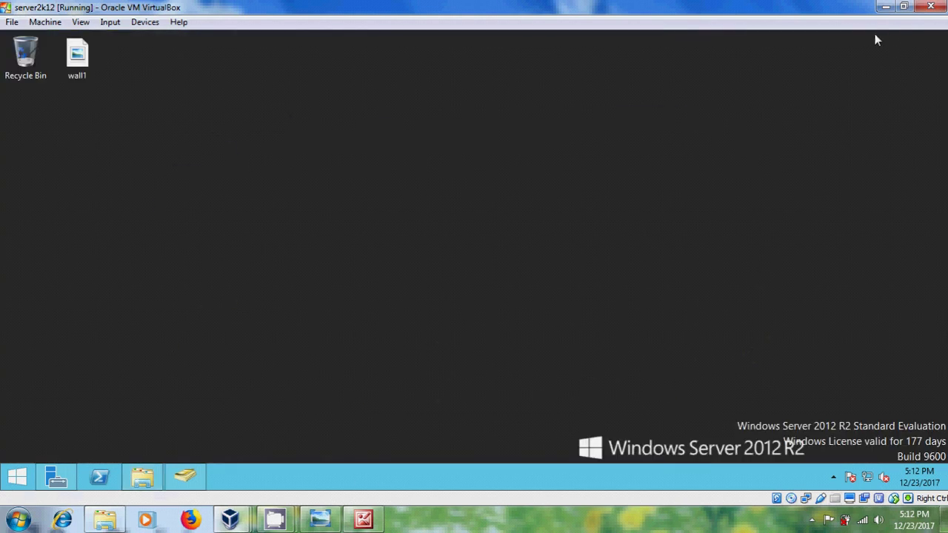
# View the wall1 wallpaper picture in Microsoft Office Picture Manager and return to the server2k12 virtual machine
pyautogui.click(363, 521)
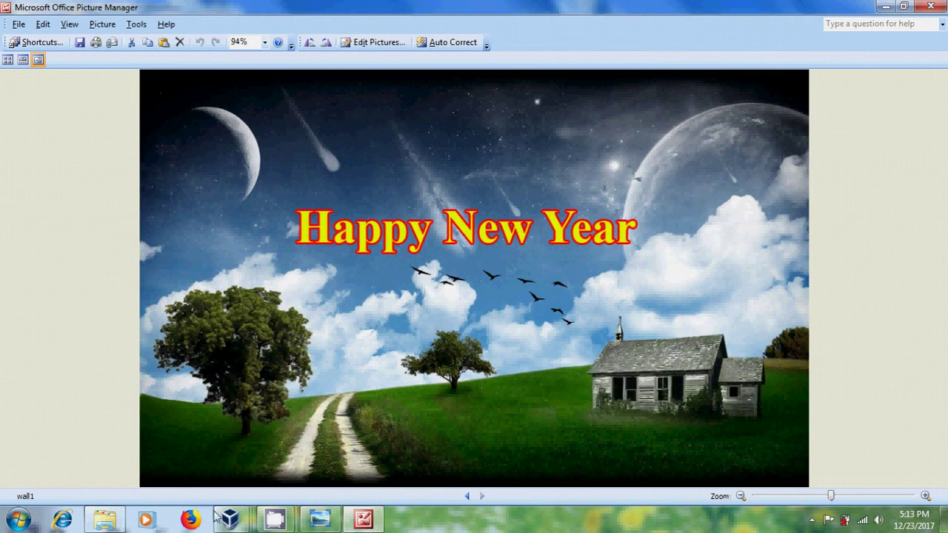
pyautogui.moveTo(230, 518)
pyautogui.click(254, 440)
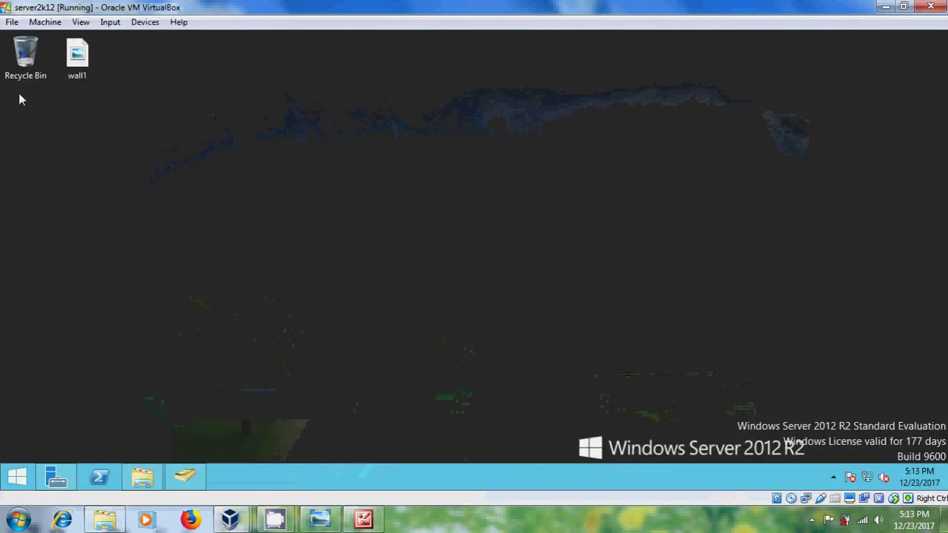
# Copy the wall1 image from the server desktop into the deploy folder on Local Disk (C:)
pyautogui.rightClick(71, 60)
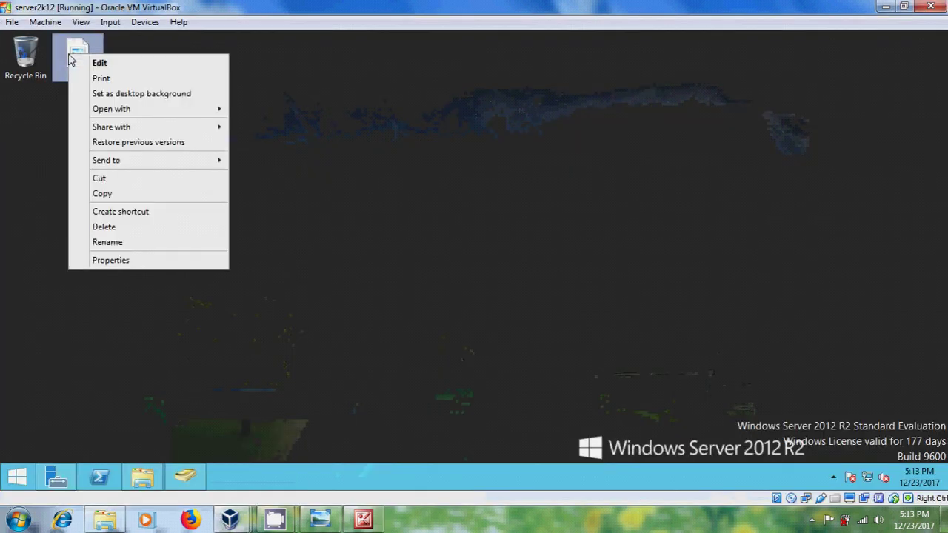
pyautogui.click(113, 194)
pyautogui.click(140, 481)
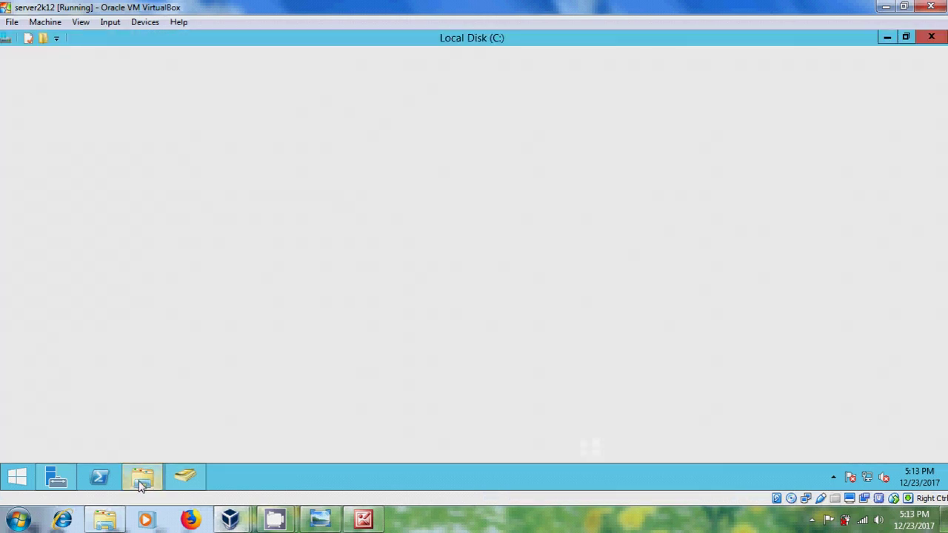
pyautogui.doubleClick(206, 222)
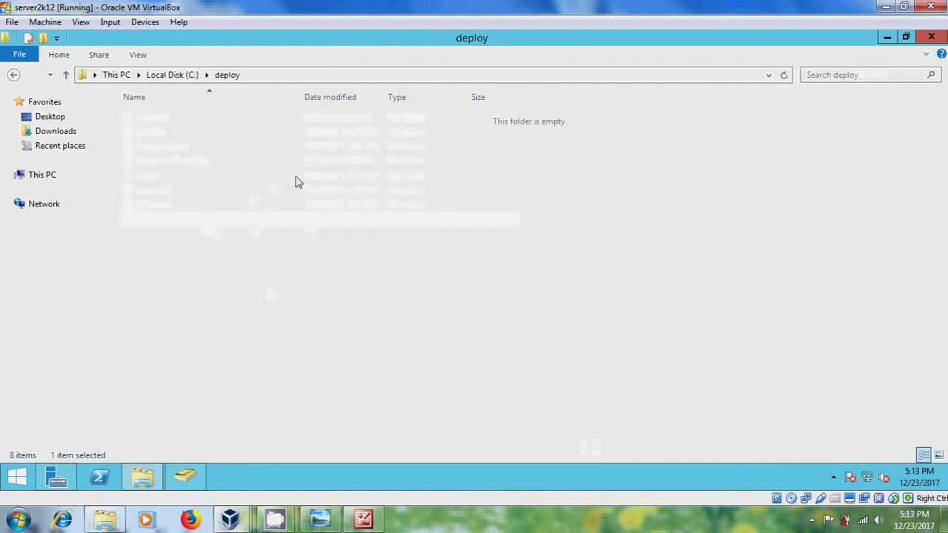
pyautogui.rightClick(243, 163)
pyautogui.click(294, 255)
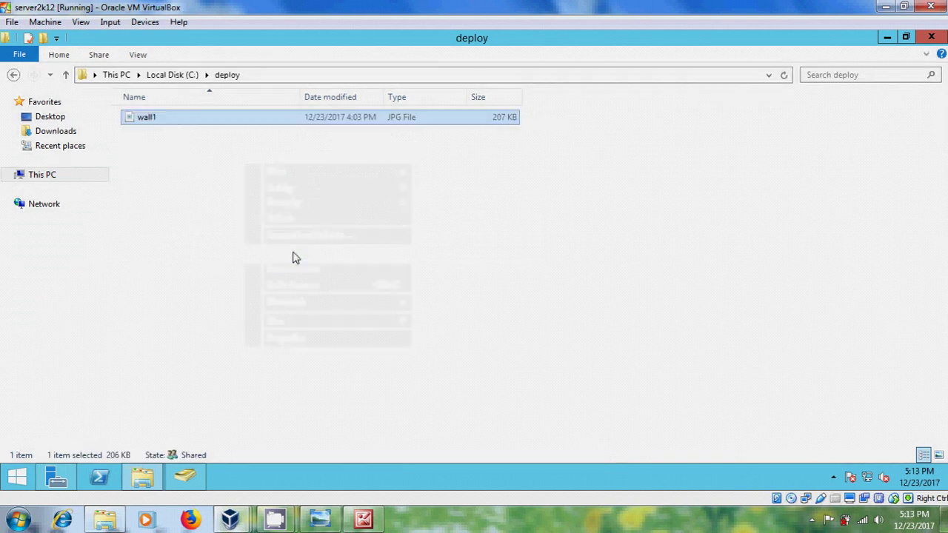
pyautogui.click(297, 258)
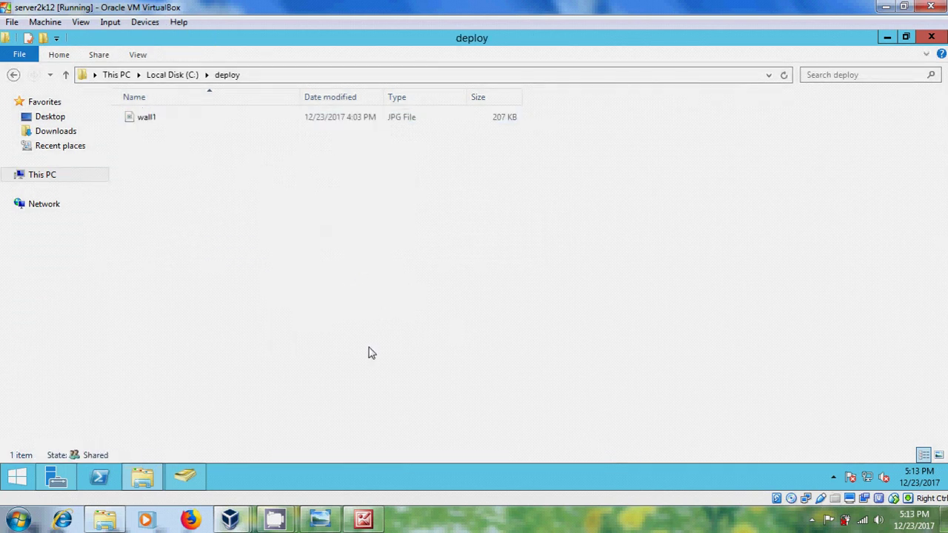
# Open Group Policy Management from Server Manager and create a GPO named deploy linked to the officenet.com domain
pyautogui.click(53, 483)
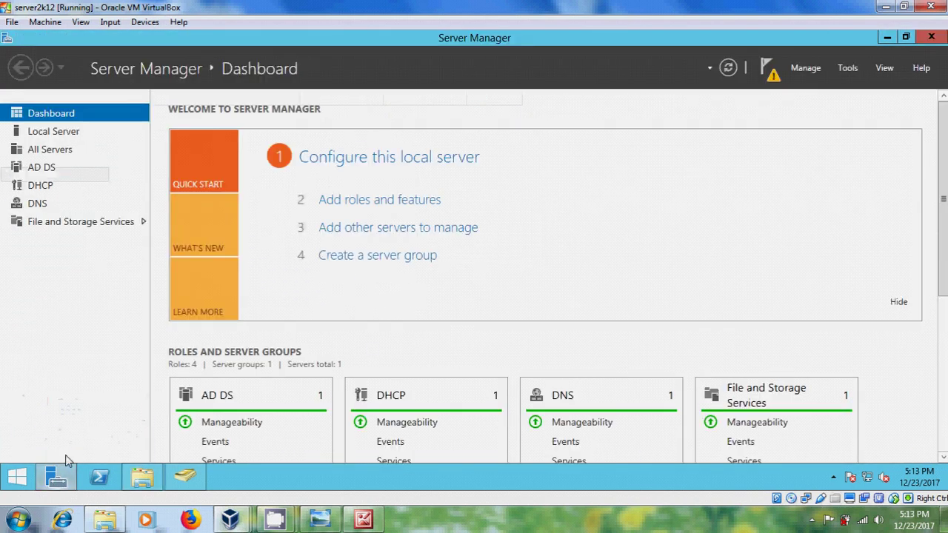
pyautogui.click(845, 68)
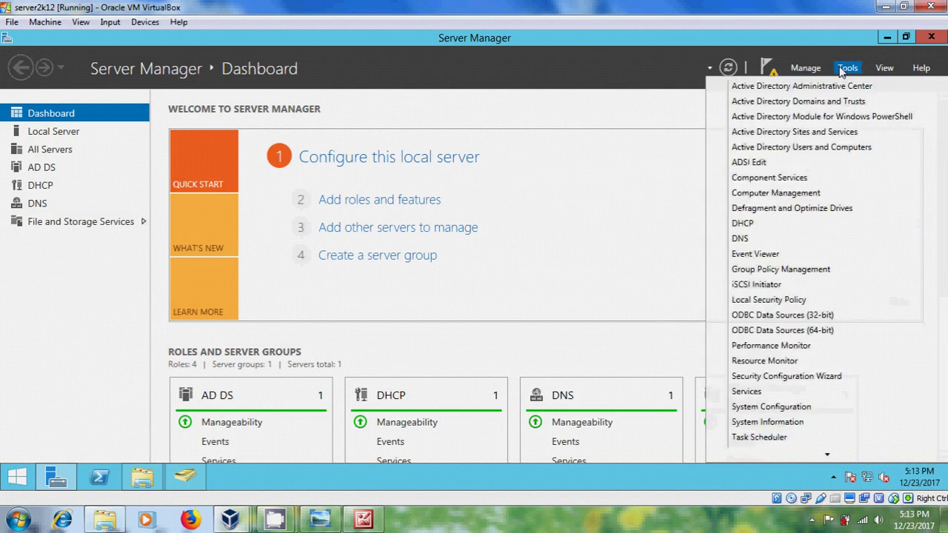
pyautogui.click(832, 273)
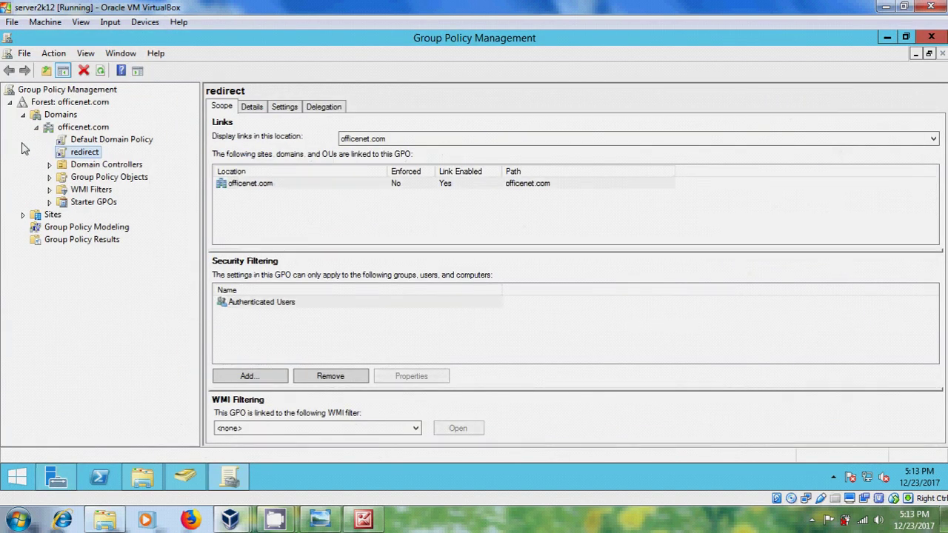
pyautogui.click(85, 127)
pyautogui.rightClick(90, 128)
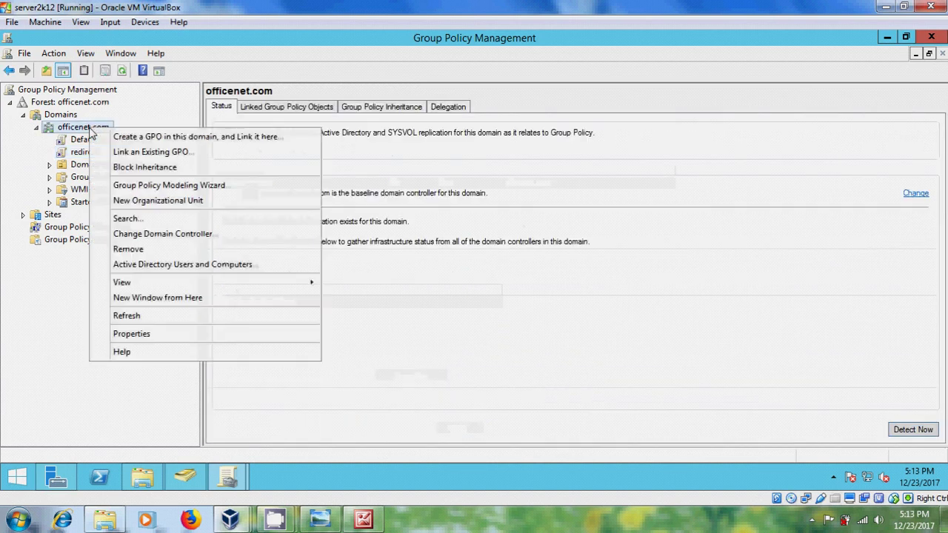
pyautogui.click(151, 138)
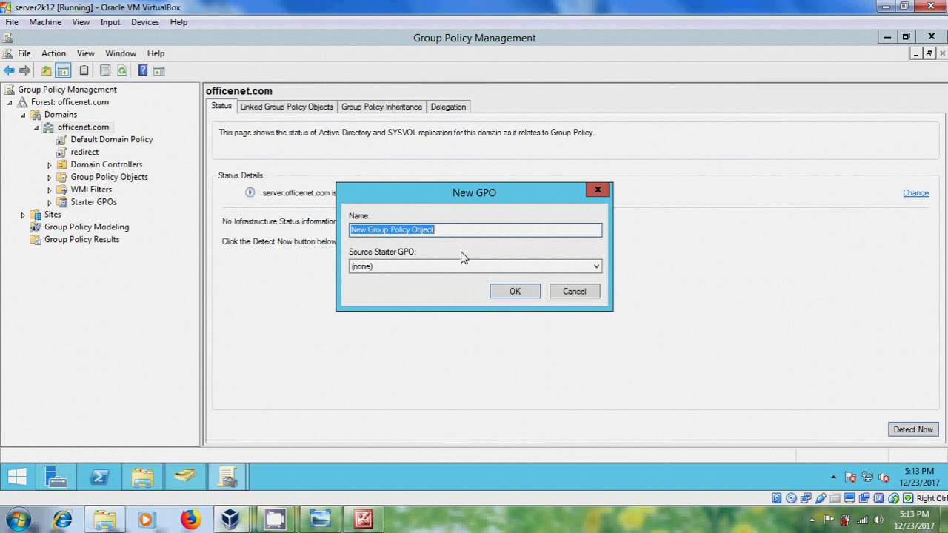
pyautogui.write('deploy')
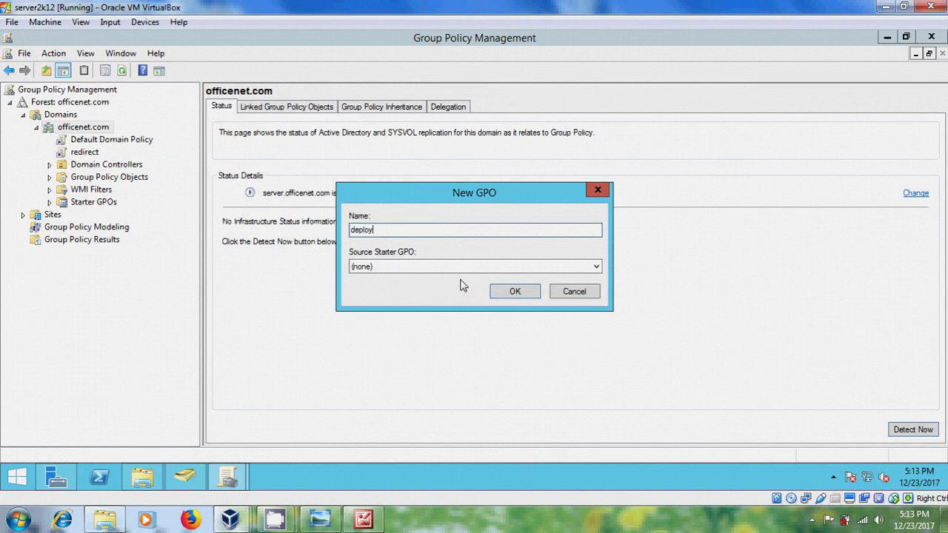
pyautogui.click(534, 292)
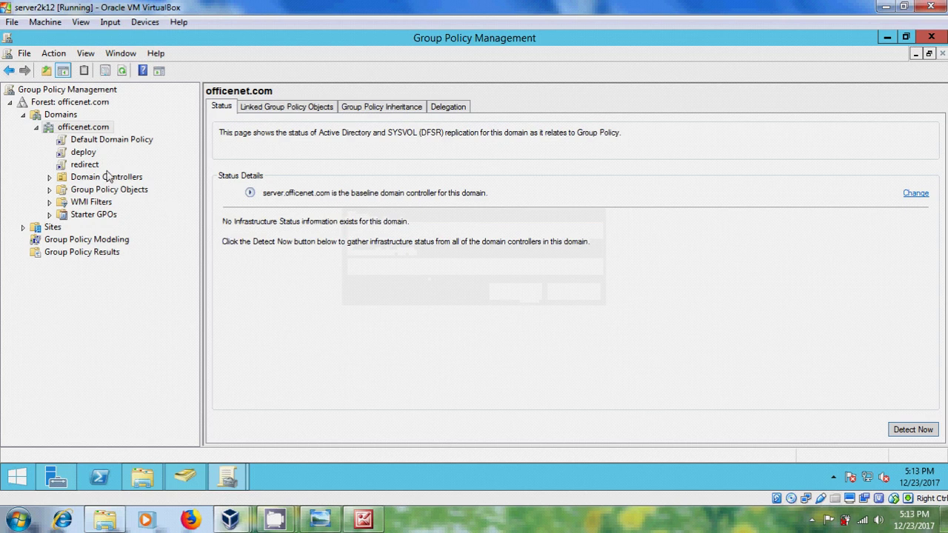
# Display the settings report of the deploy GPO under officenet.com, dismissing the notices that appear
pyautogui.click(90, 154)
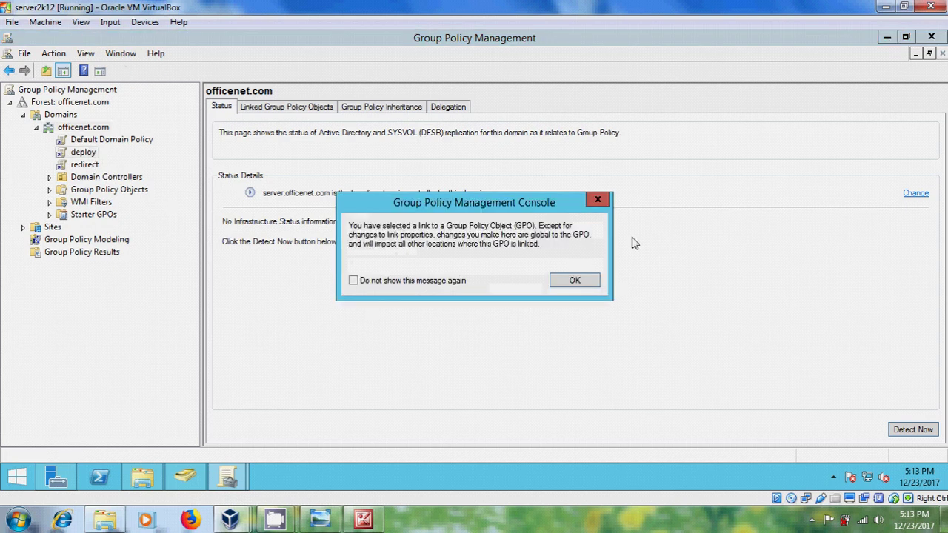
pyautogui.click(593, 281)
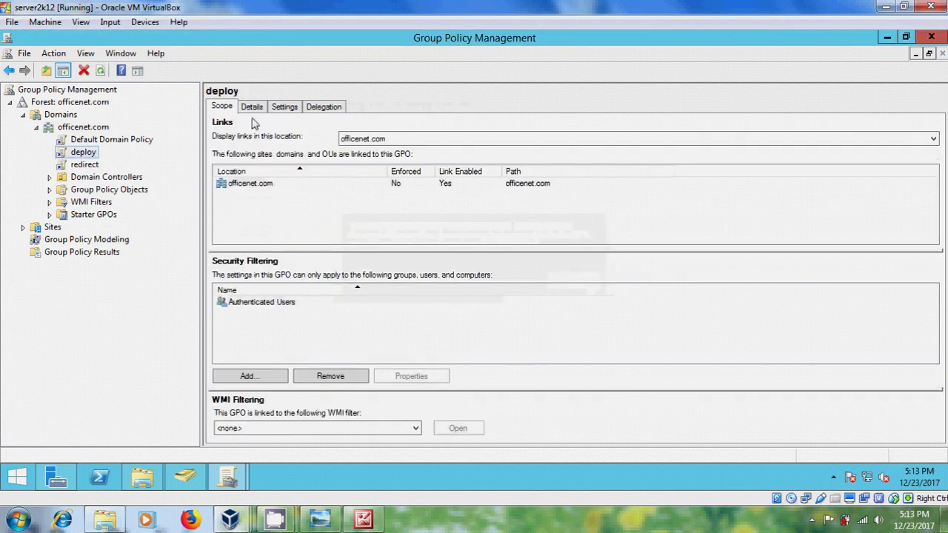
pyautogui.click(293, 107)
pyautogui.click(578, 159)
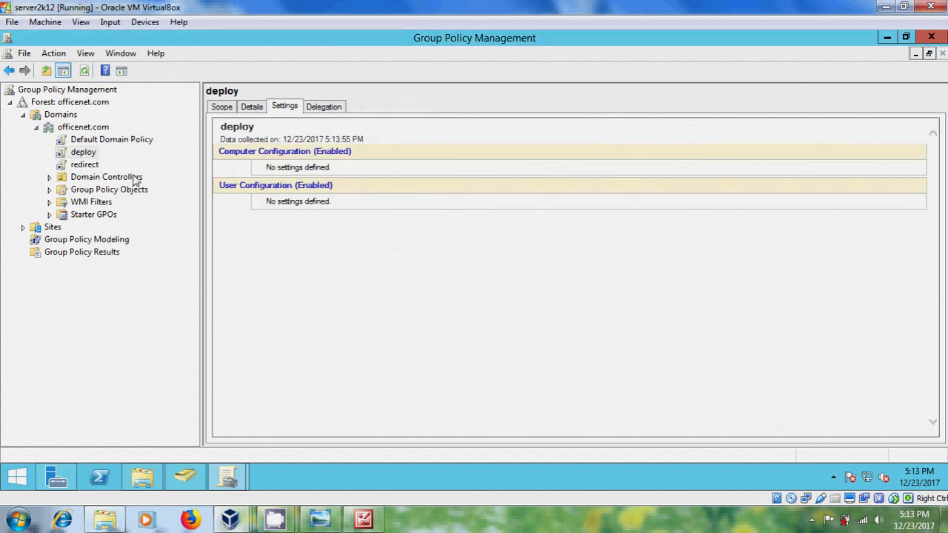
# Edit the deploy GPO and show the Desktop settings under User Configuration, Policies, Administrative Templates, Desktop in the Standard view
pyautogui.rightClick(89, 154)
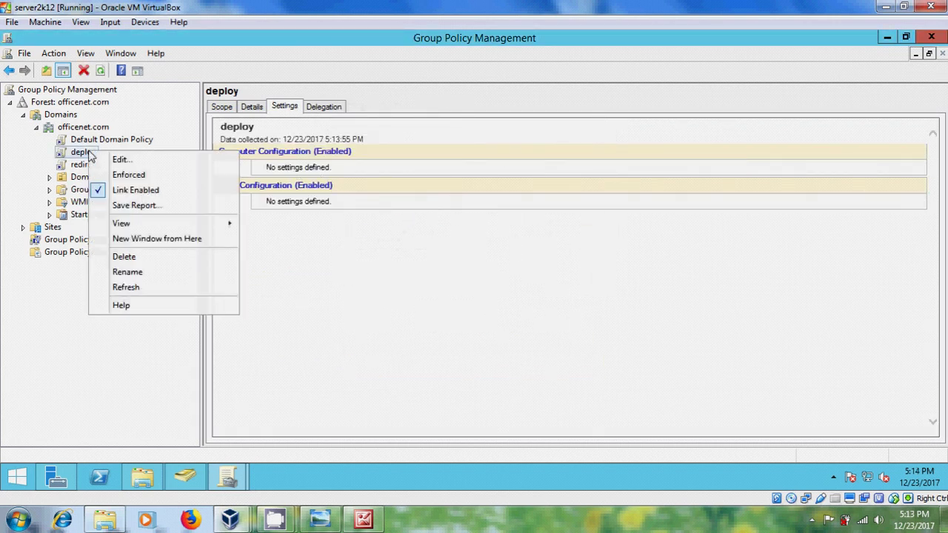
pyautogui.click(139, 162)
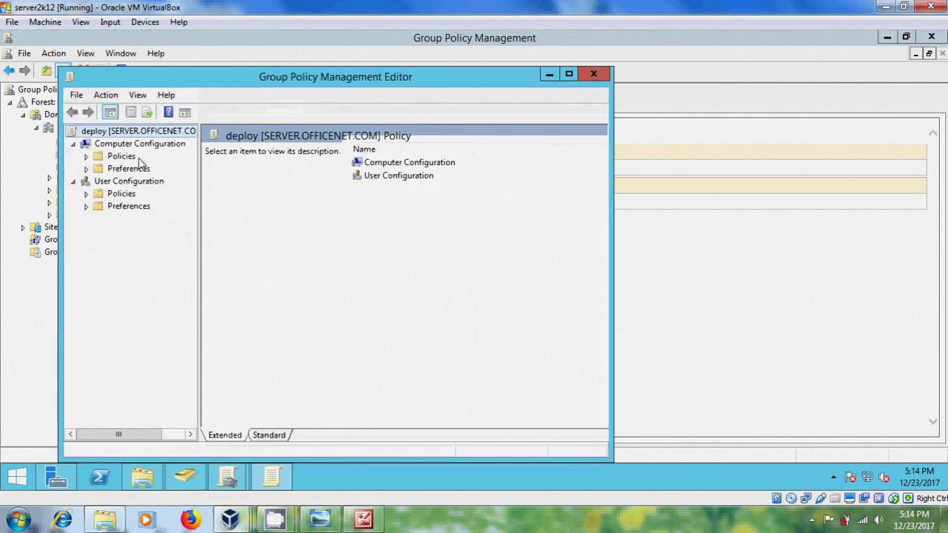
pyautogui.click(569, 74)
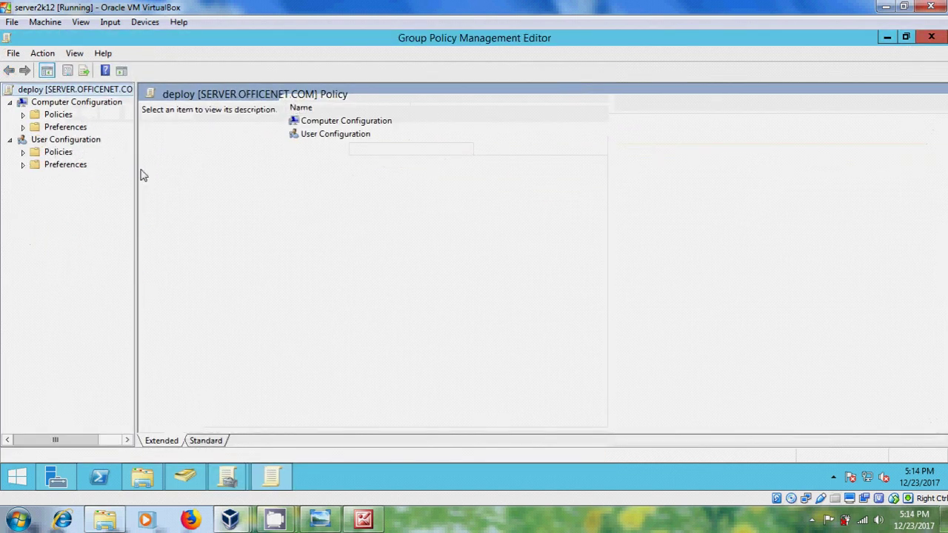
pyautogui.click(23, 152)
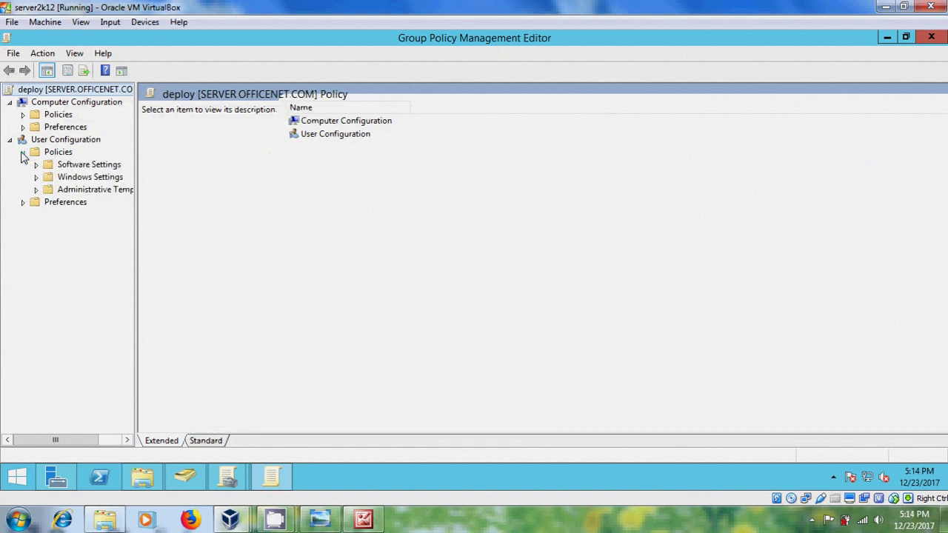
pyautogui.click(37, 191)
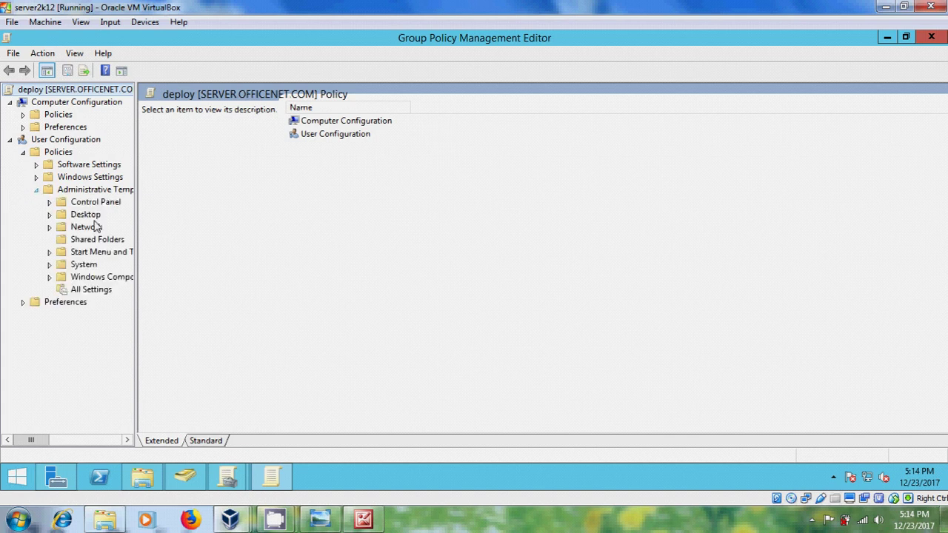
pyautogui.click(50, 215)
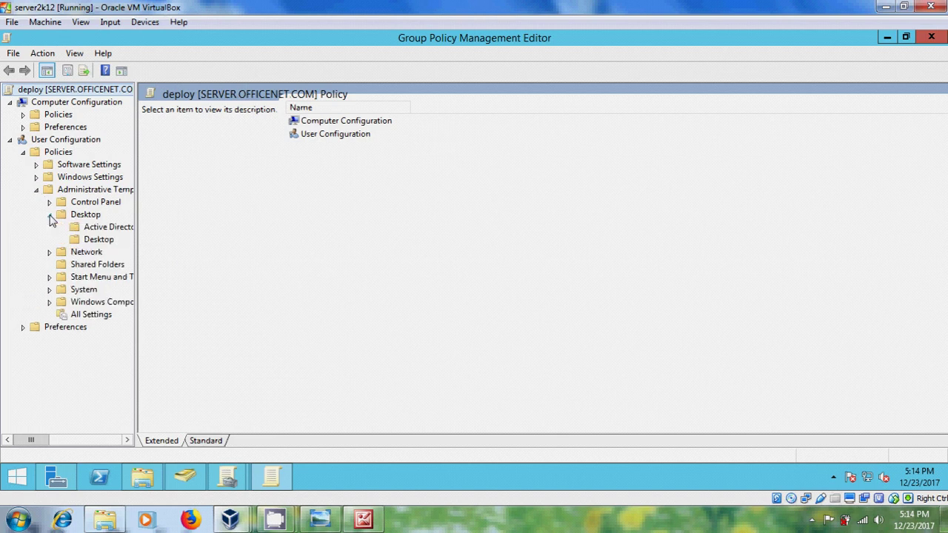
pyautogui.click(101, 241)
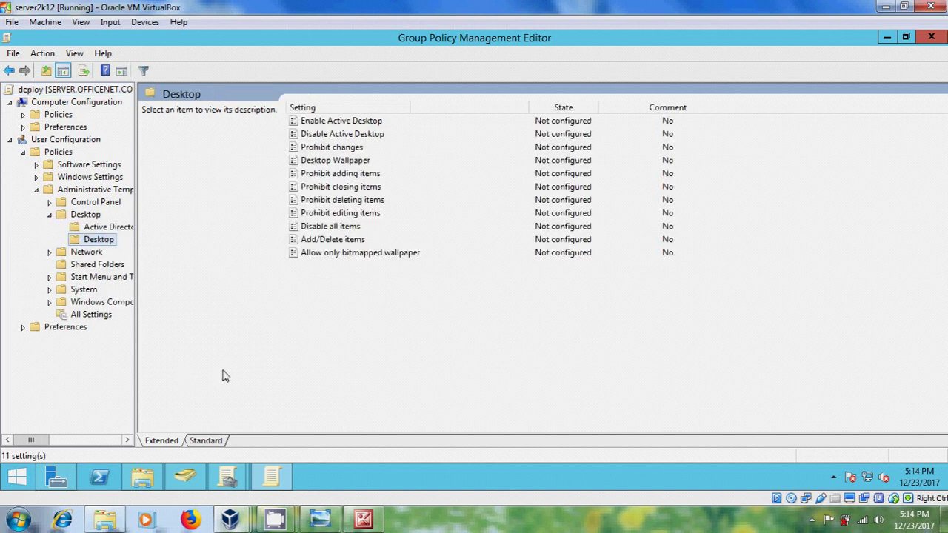
pyautogui.click(214, 445)
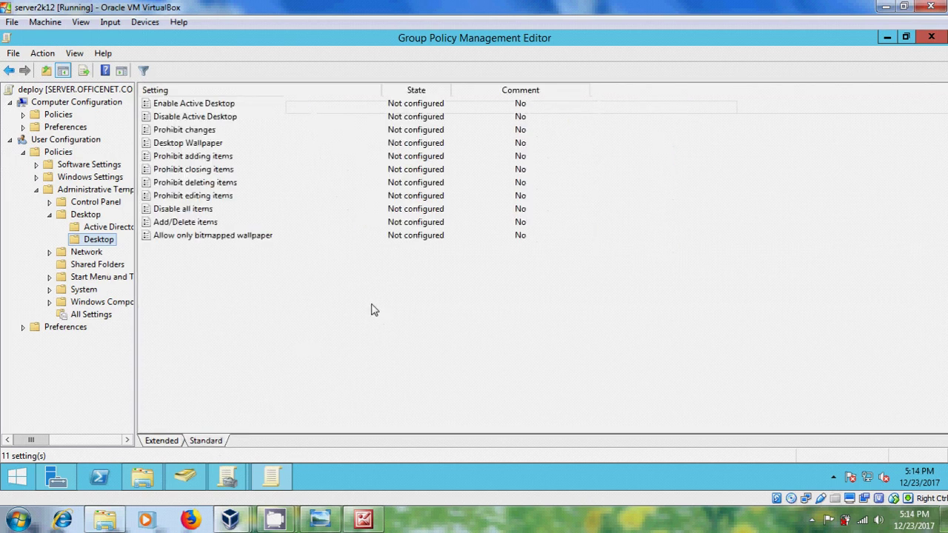
# Enable the Desktop Wallpaper policy with wallpaper name \\server\deploy\wall1.jpg and style Fit, and apply it
pyautogui.doubleClick(207, 147)
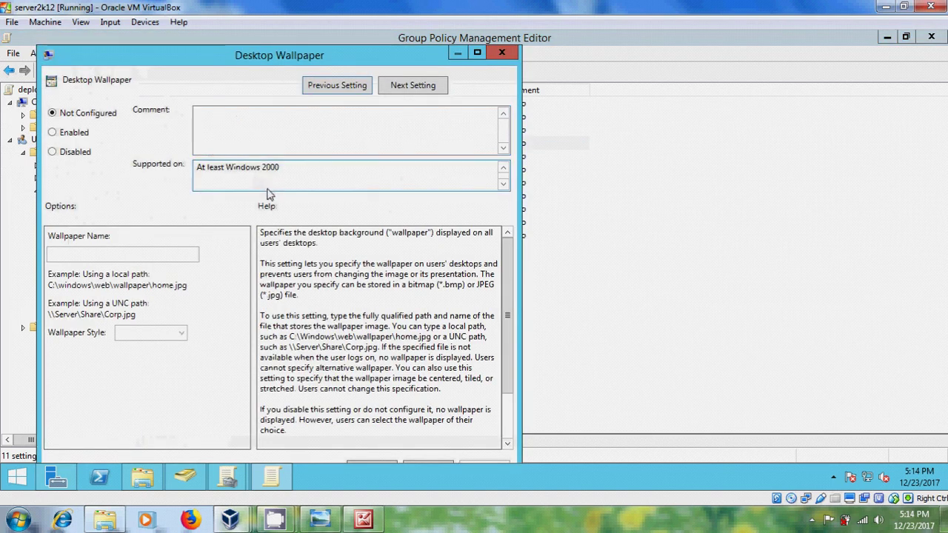
pyautogui.click(56, 134)
pyautogui.click(477, 54)
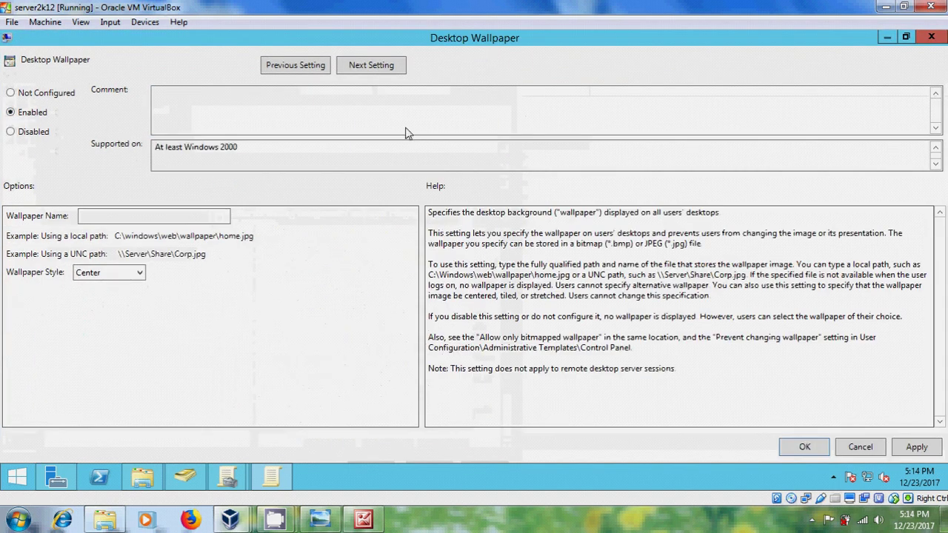
pyautogui.click(172, 218)
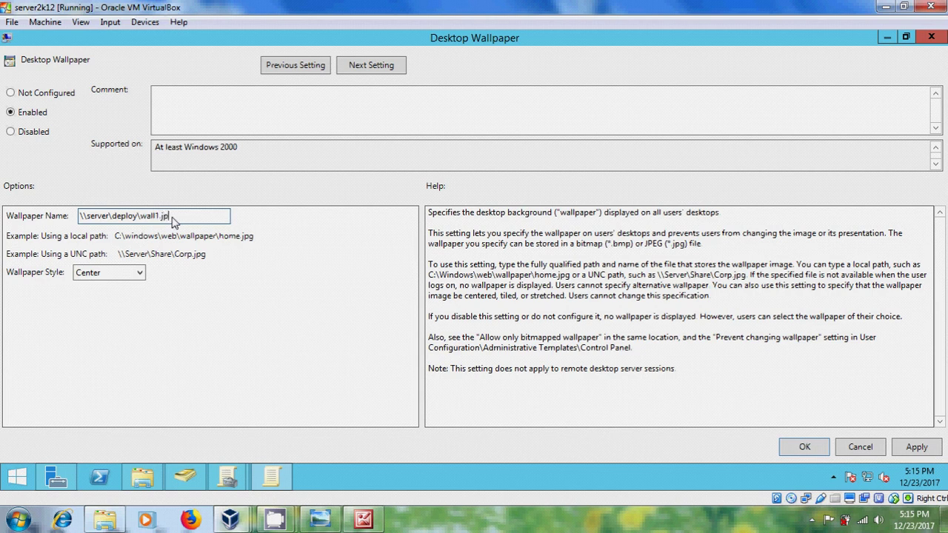
pyautogui.click(140, 274)
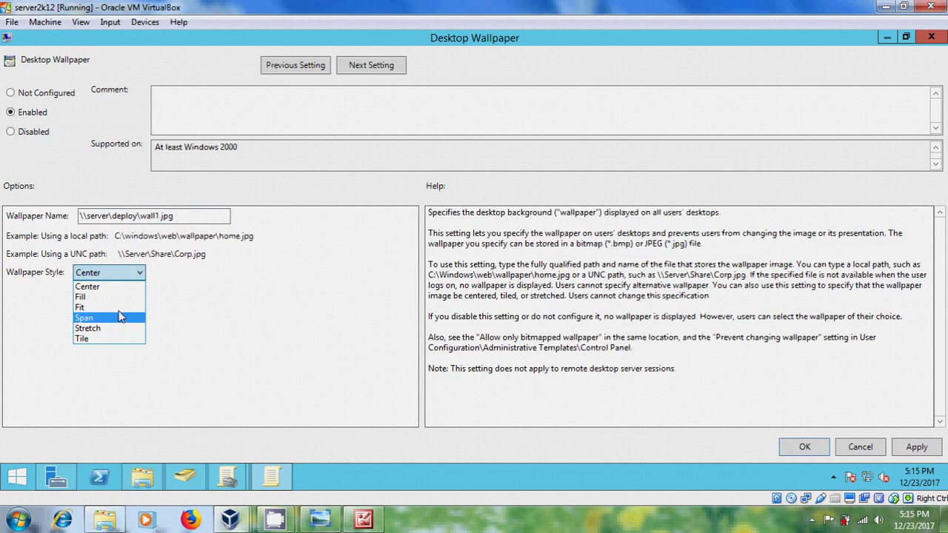
pyautogui.click(124, 306)
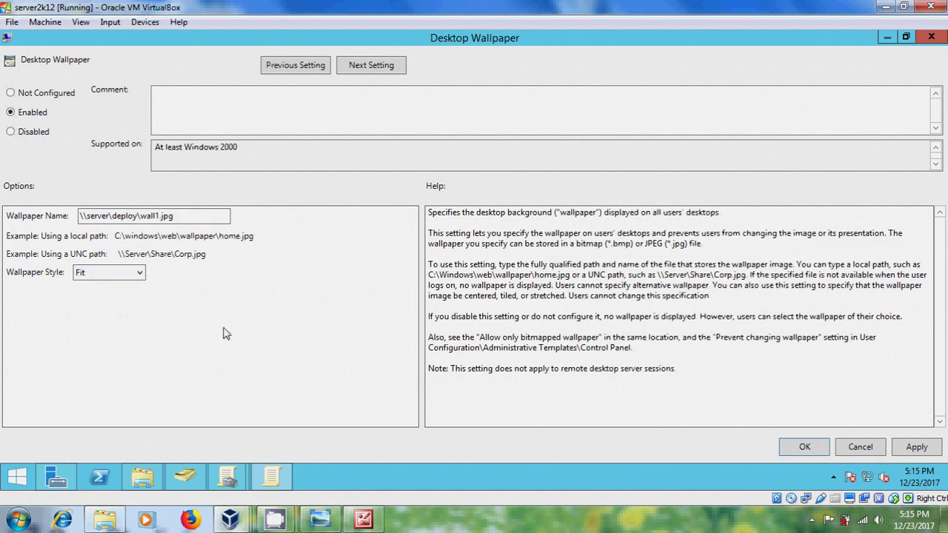
pyautogui.click(917, 448)
pyautogui.click(806, 449)
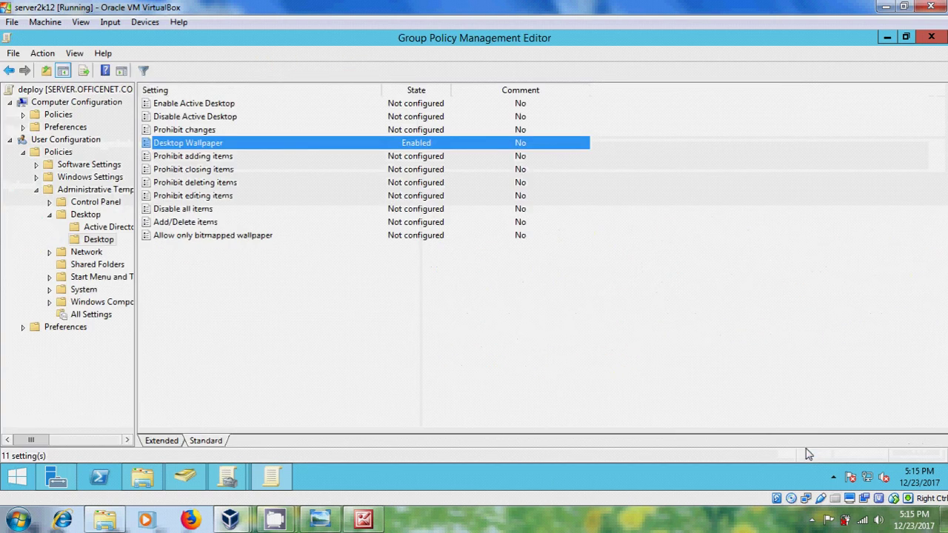
# Enable the Prevent changing desktop background policy under Control Panel, Personalization, and close the policy editor
pyautogui.click(49, 203)
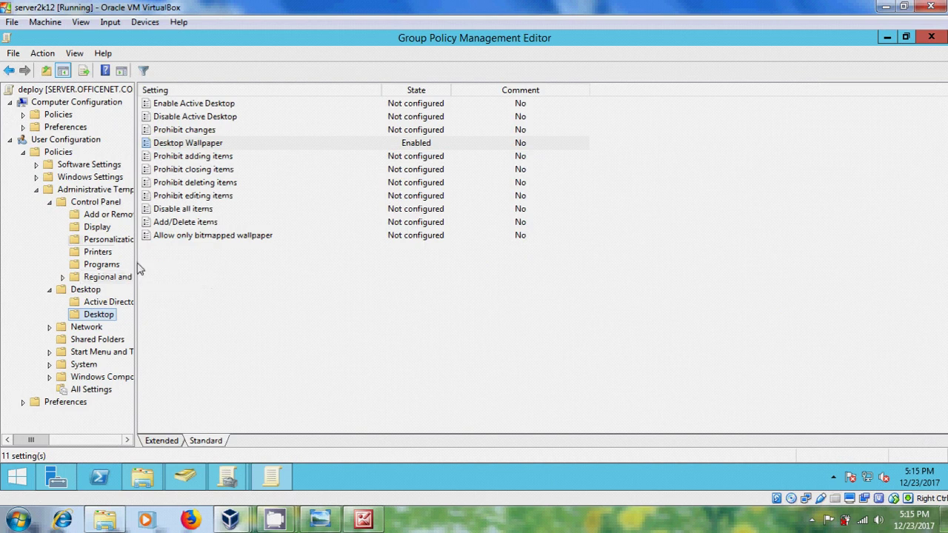
pyautogui.moveTo(139, 266); pyautogui.dragTo(180, 270)
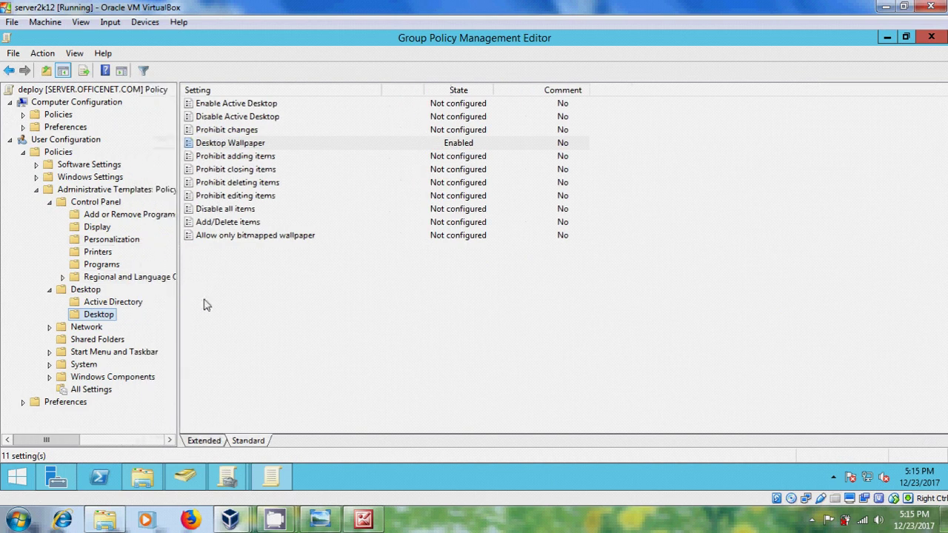
pyautogui.click(128, 245)
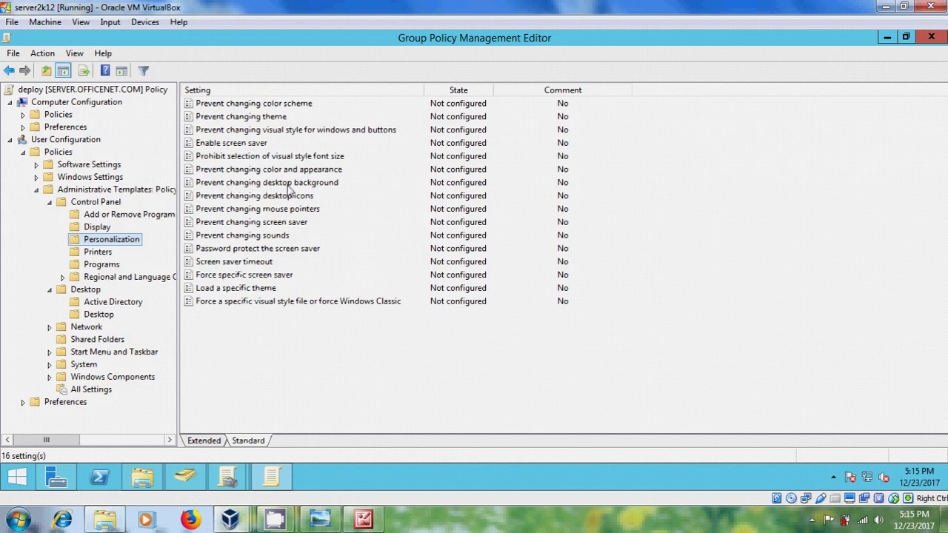
pyautogui.doubleClick(332, 187)
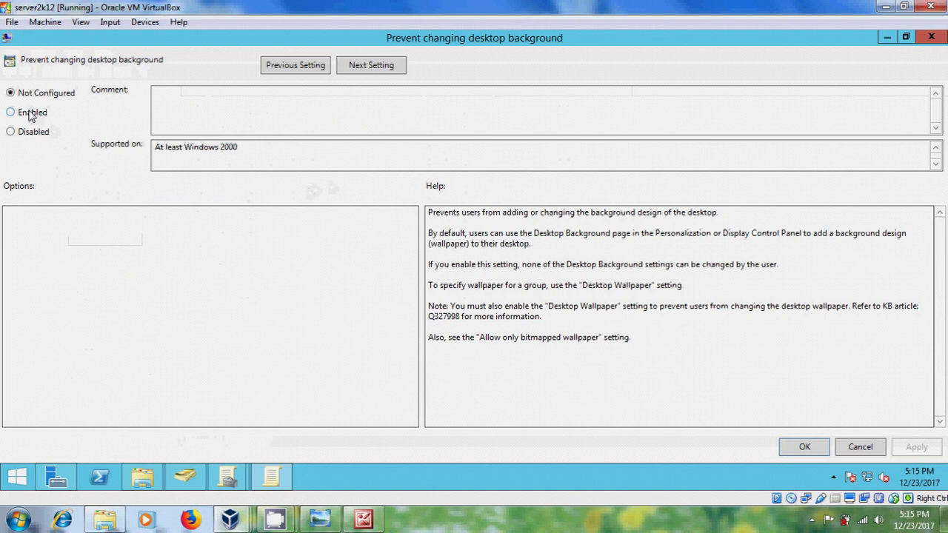
pyautogui.click(33, 120)
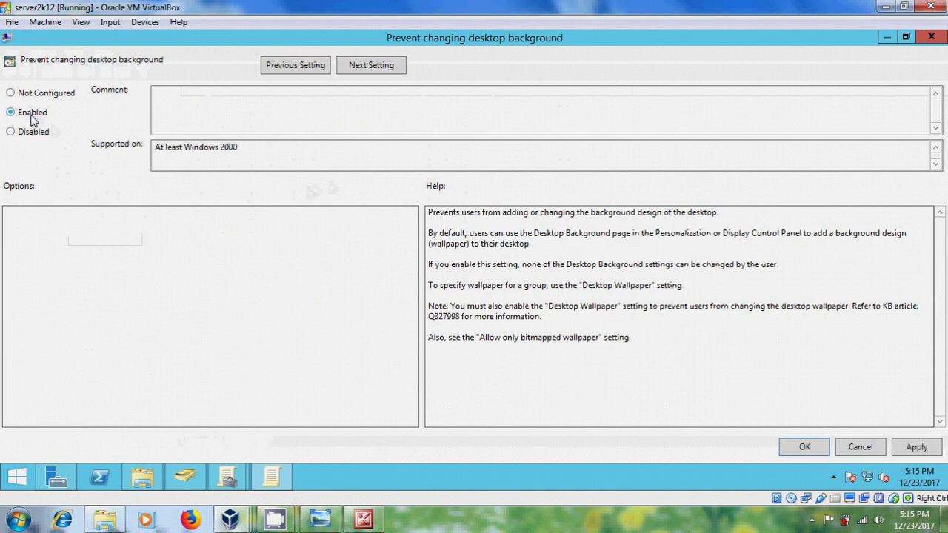
pyautogui.moveTo(913, 444)
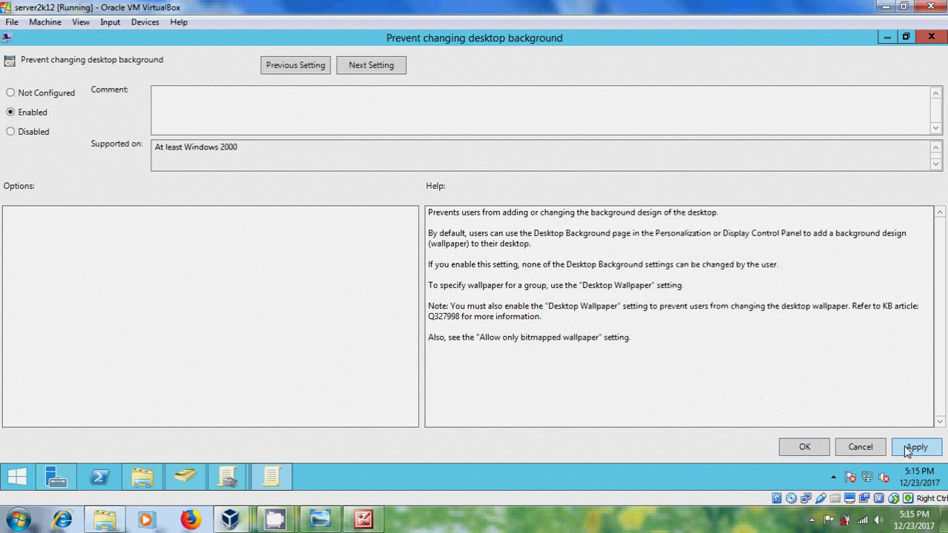
pyautogui.click(911, 448)
pyautogui.click(803, 447)
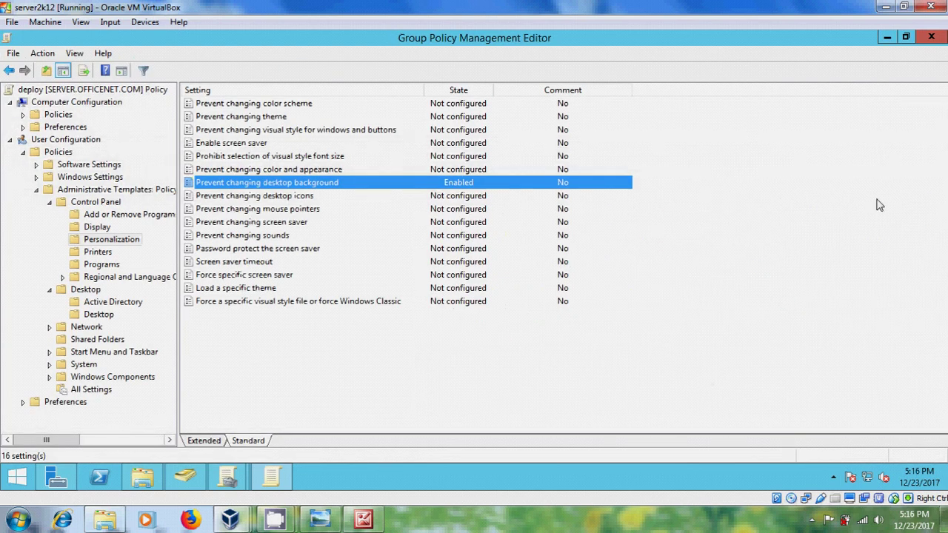
pyautogui.click(933, 37)
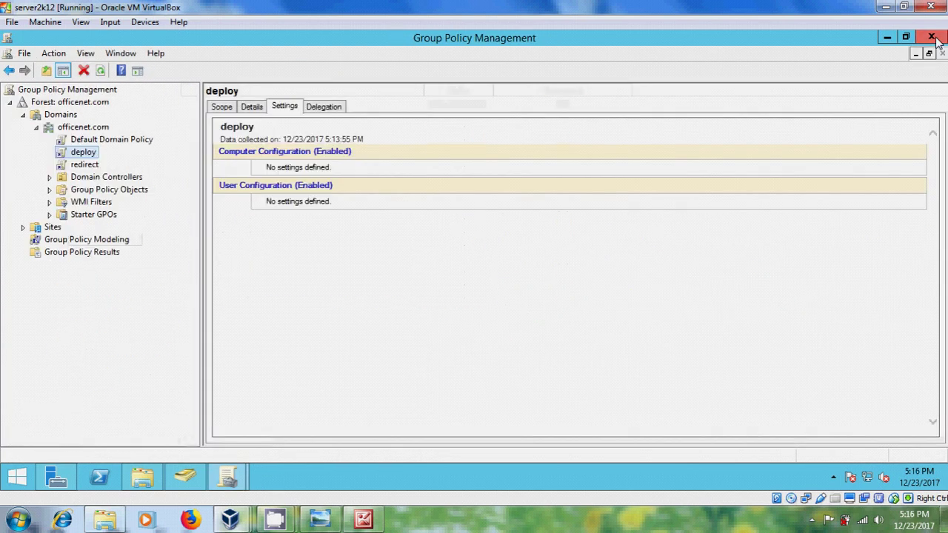
# Refresh the deploy GPO's settings report to check its configured policies, dismissing the notices
pyautogui.click(103, 72)
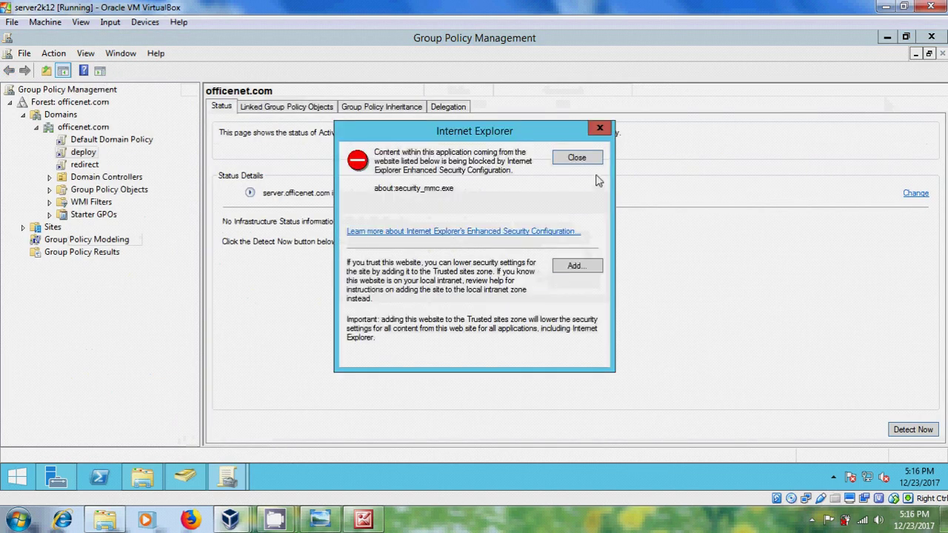
pyautogui.click(597, 164)
pyautogui.click(585, 279)
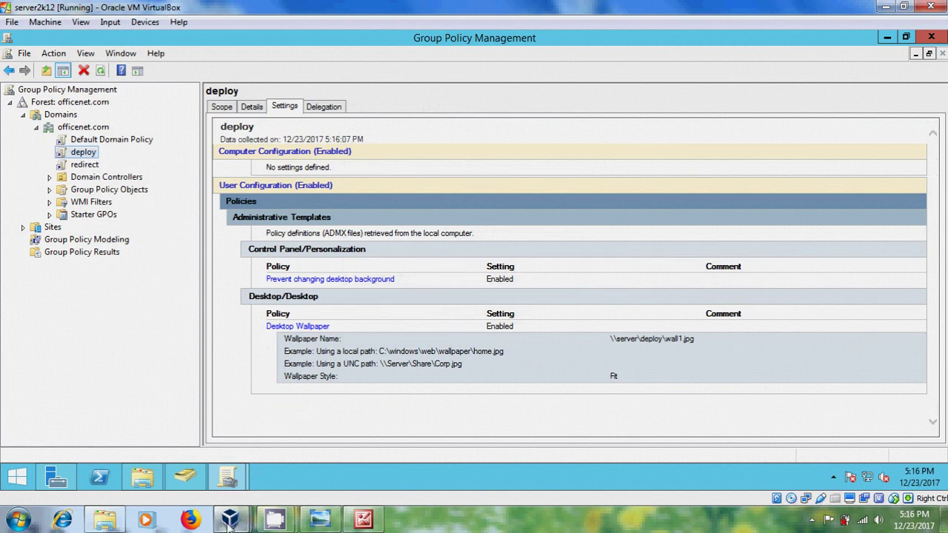
# Switch to the win 7 virtual machine, run gpupdate /force and agree to log off
pyautogui.moveTo(229, 523)
pyautogui.click(393, 453)
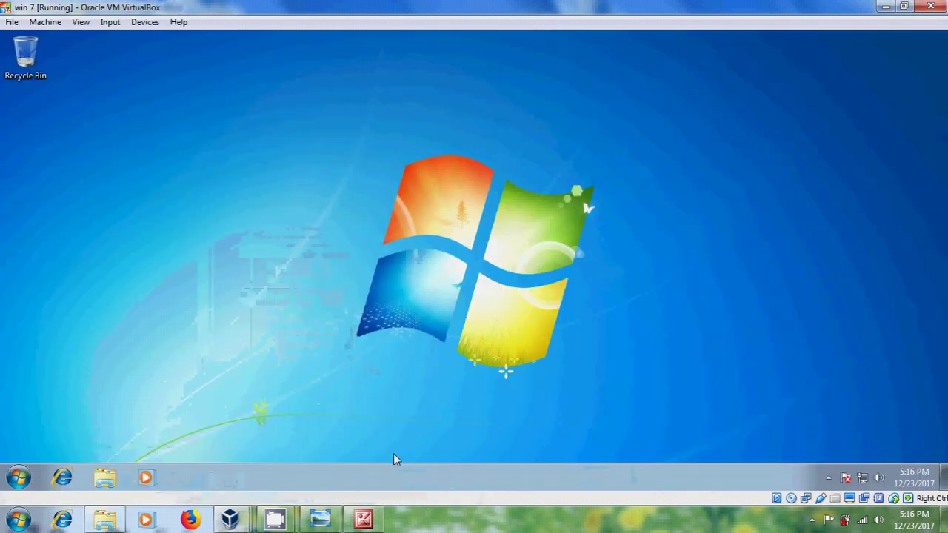
pyautogui.click(18, 478)
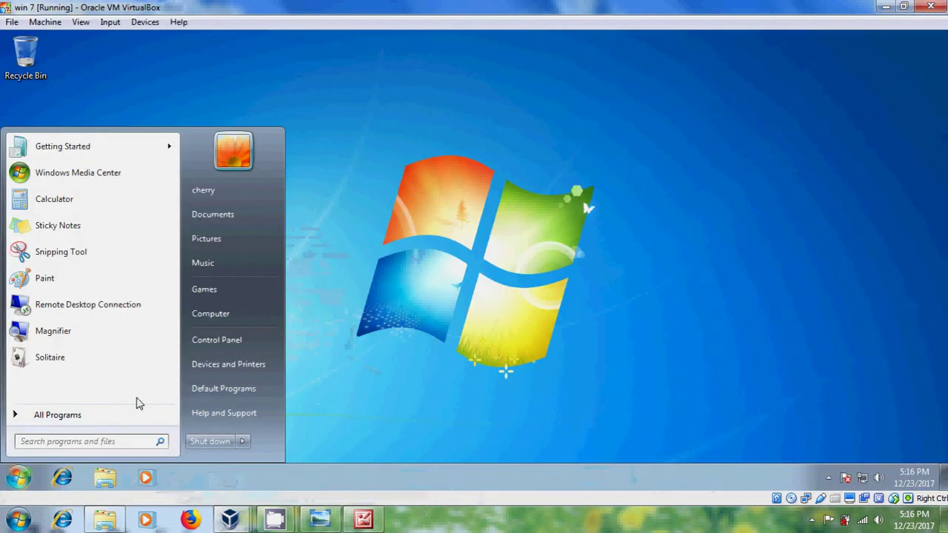
pyautogui.write('gpup')
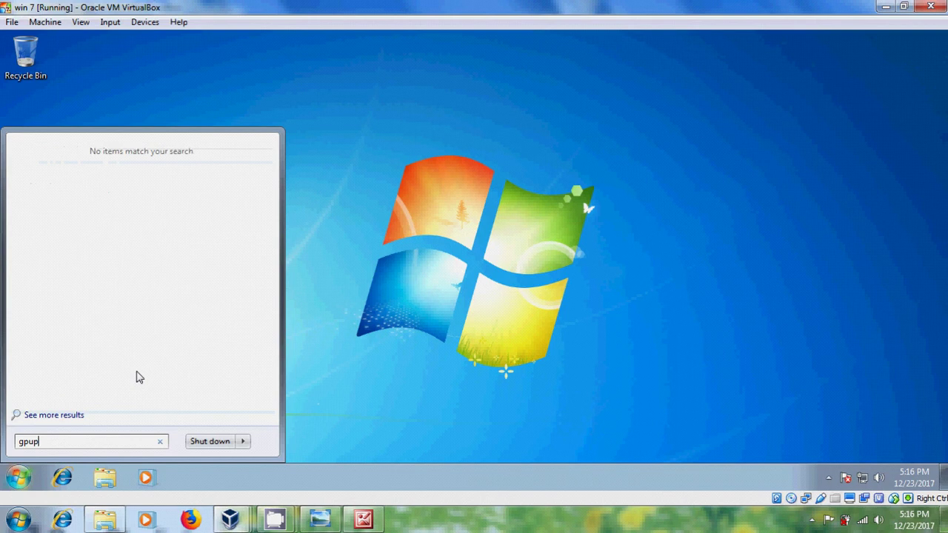
pyautogui.write('date')
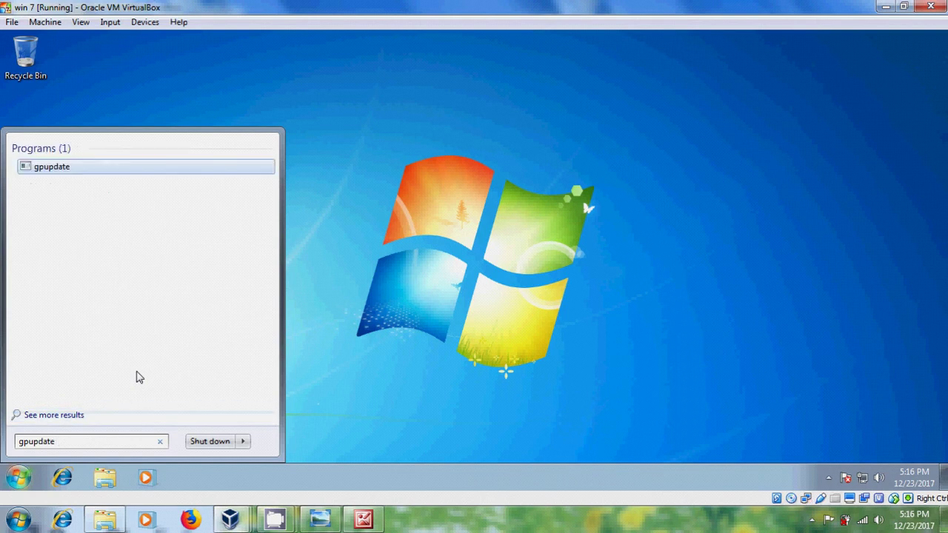
pyautogui.write(' /force')
pyautogui.press('Return')
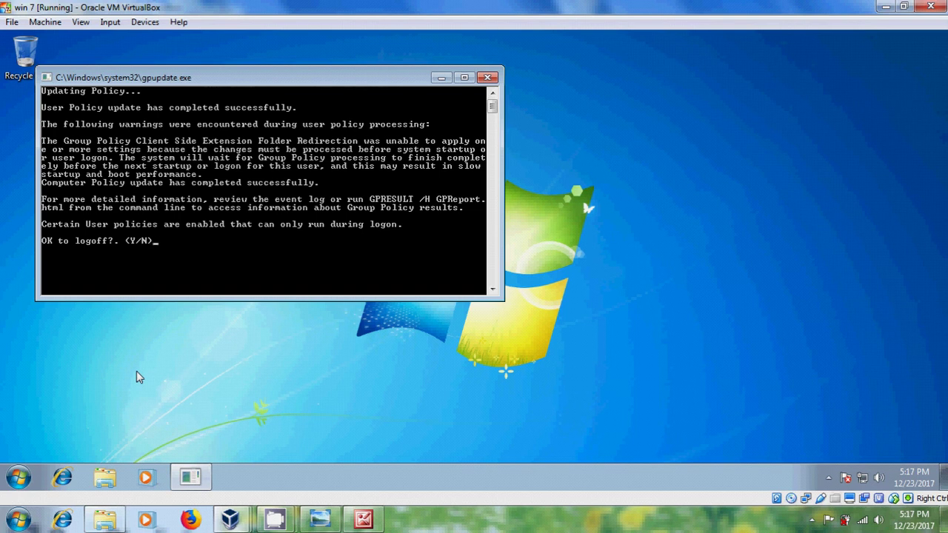
pyautogui.write('y')
pyautogui.press('Return')
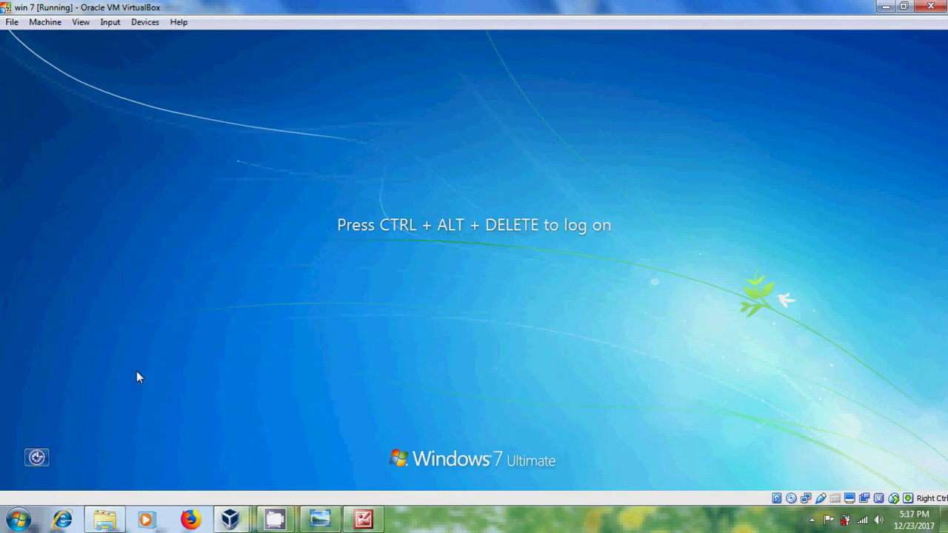
# Send Ctrl-Alt-Del to the win 7 virtual machine and log on to the domain account with its password
pyautogui.click(115, 27)
pyautogui.moveTo(178, 43)
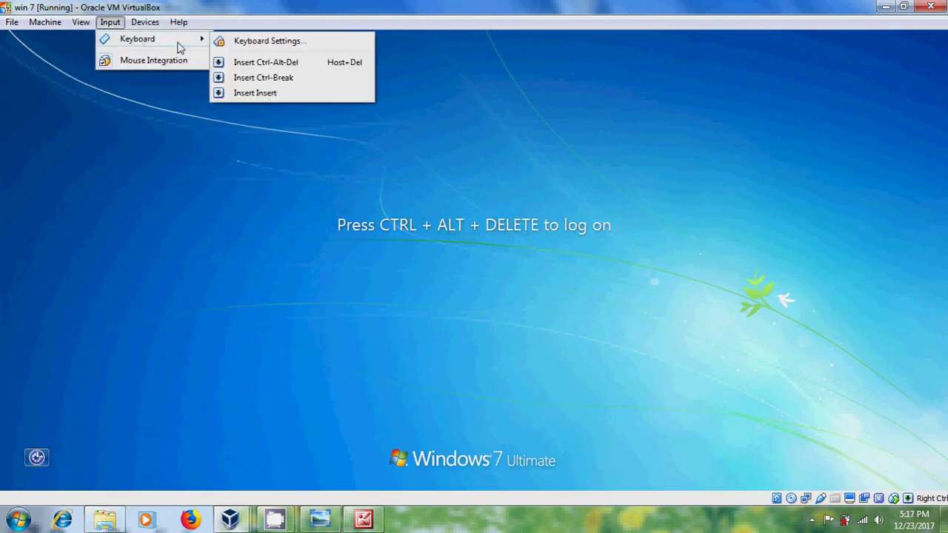
pyautogui.click(277, 64)
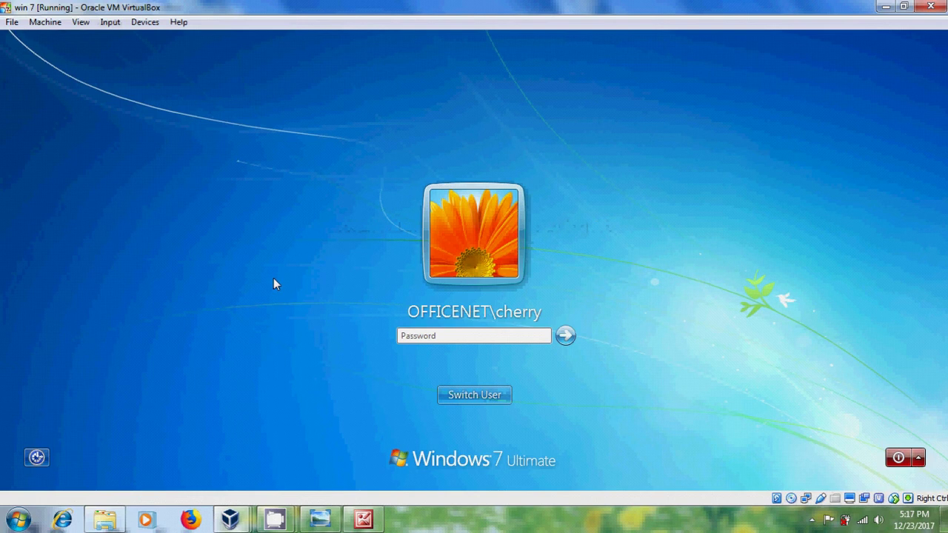
pyautogui.write('•••••••••')
pyautogui.press('Return')
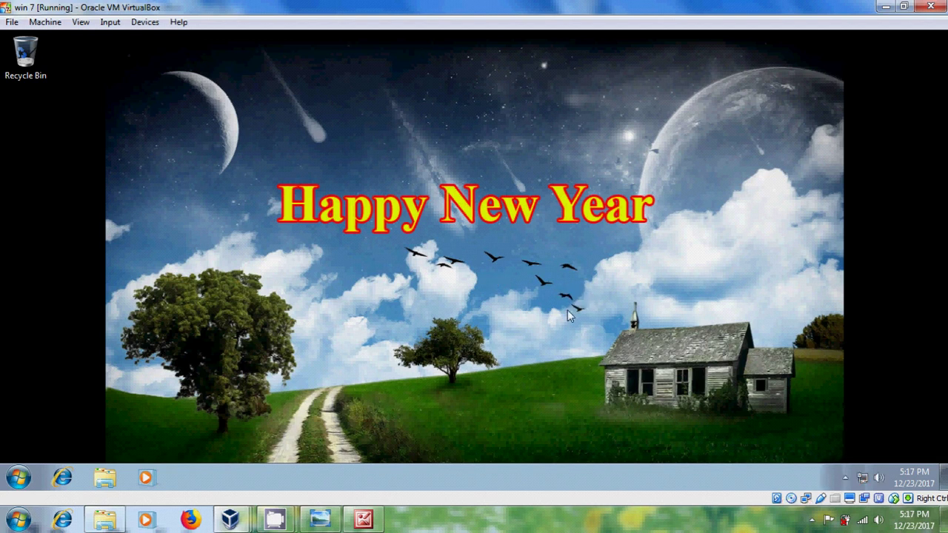
# Check in the client's Control Panel whether the desktop background can be changed, and close the window
pyautogui.click(18, 480)
pyautogui.click(219, 338)
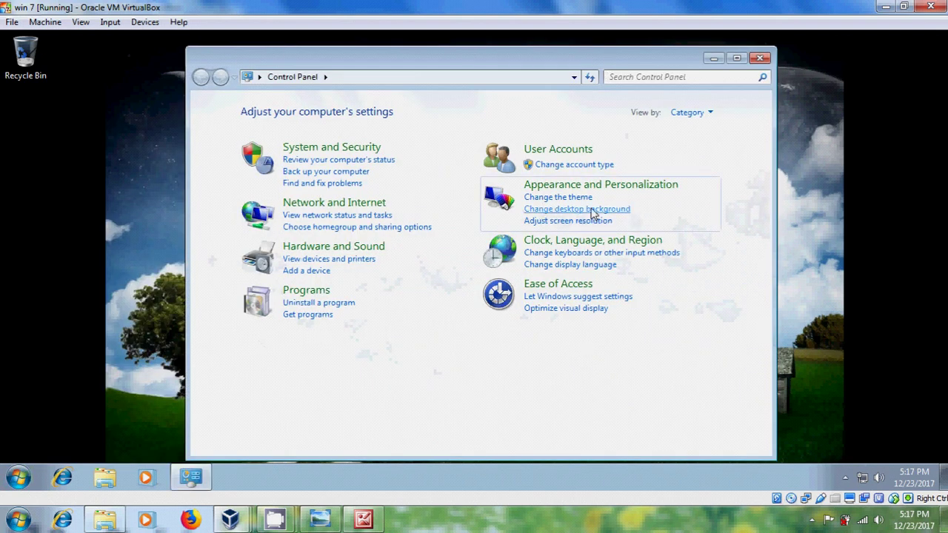
pyautogui.click(621, 211)
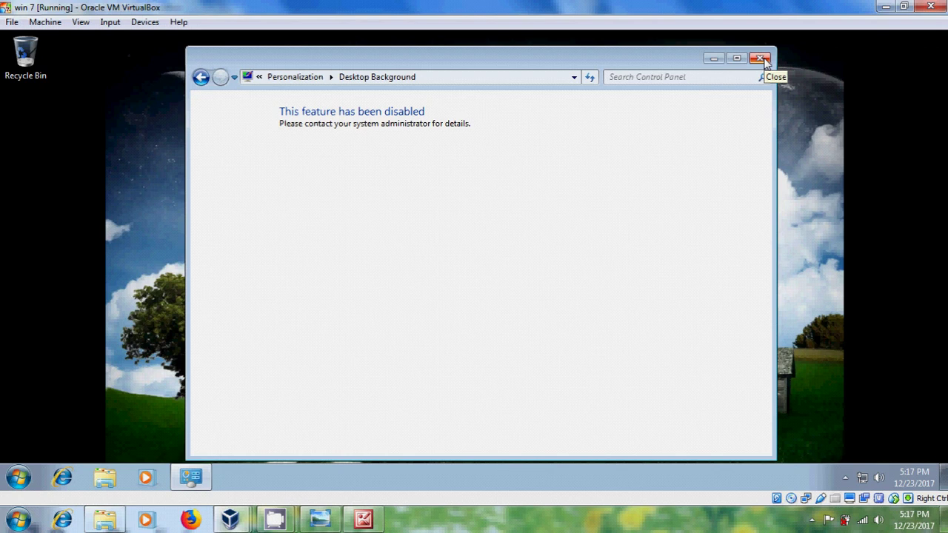
pyautogui.click(761, 59)
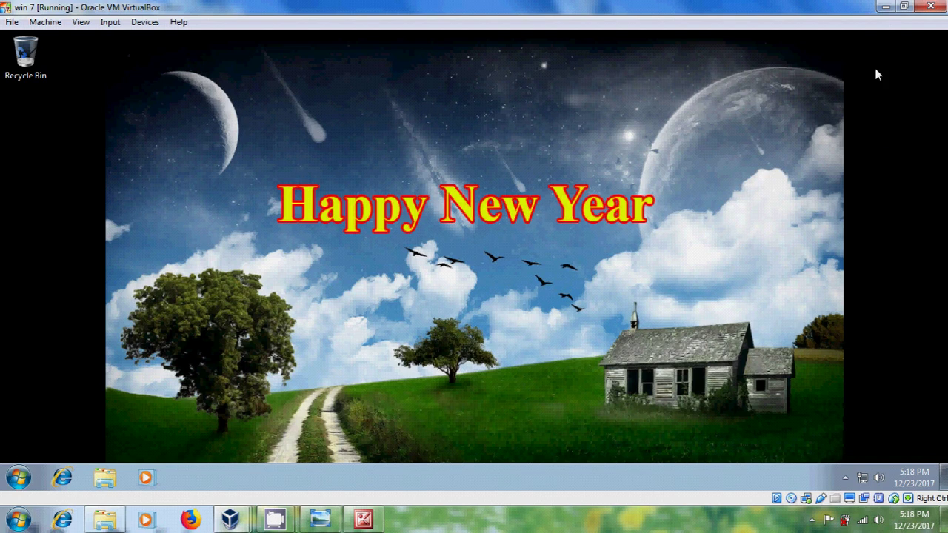
# Minimize the virtual machine and the picture viewer windows to return to the host desktop
pyautogui.click(886, 7)
pyautogui.click(885, 6)
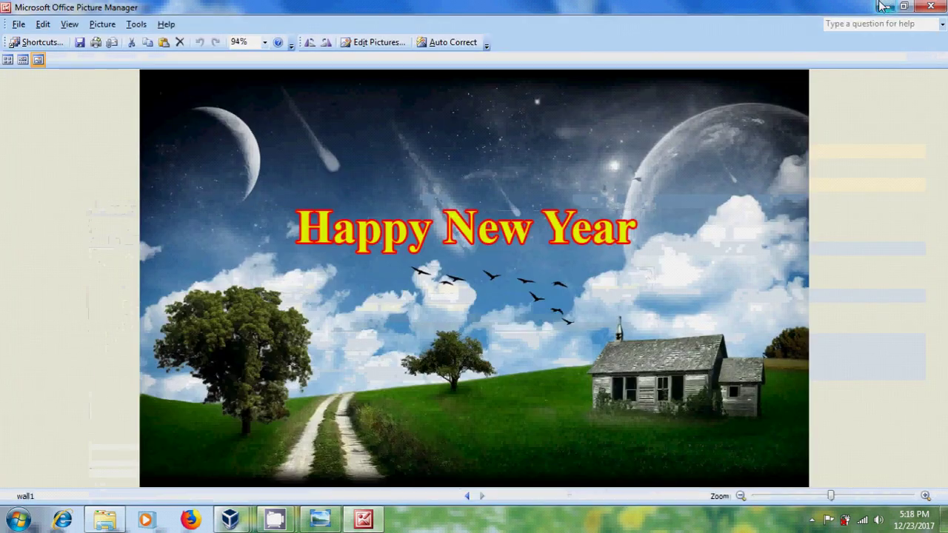
pyautogui.click(886, 6)
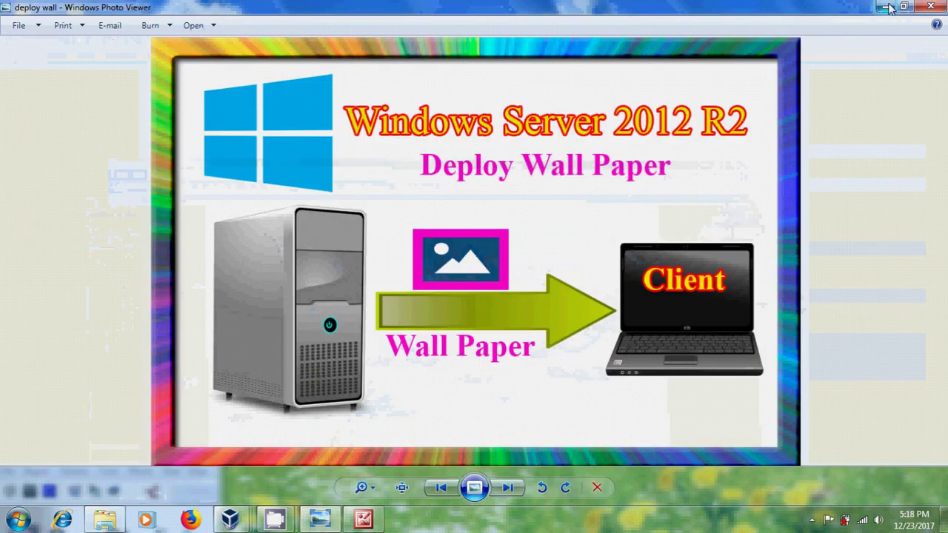
pyautogui.click(886, 7)
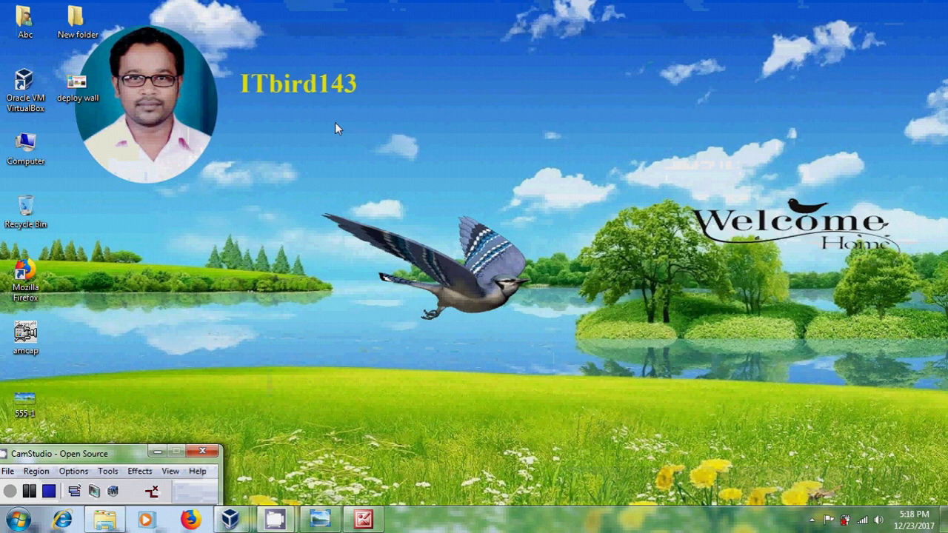